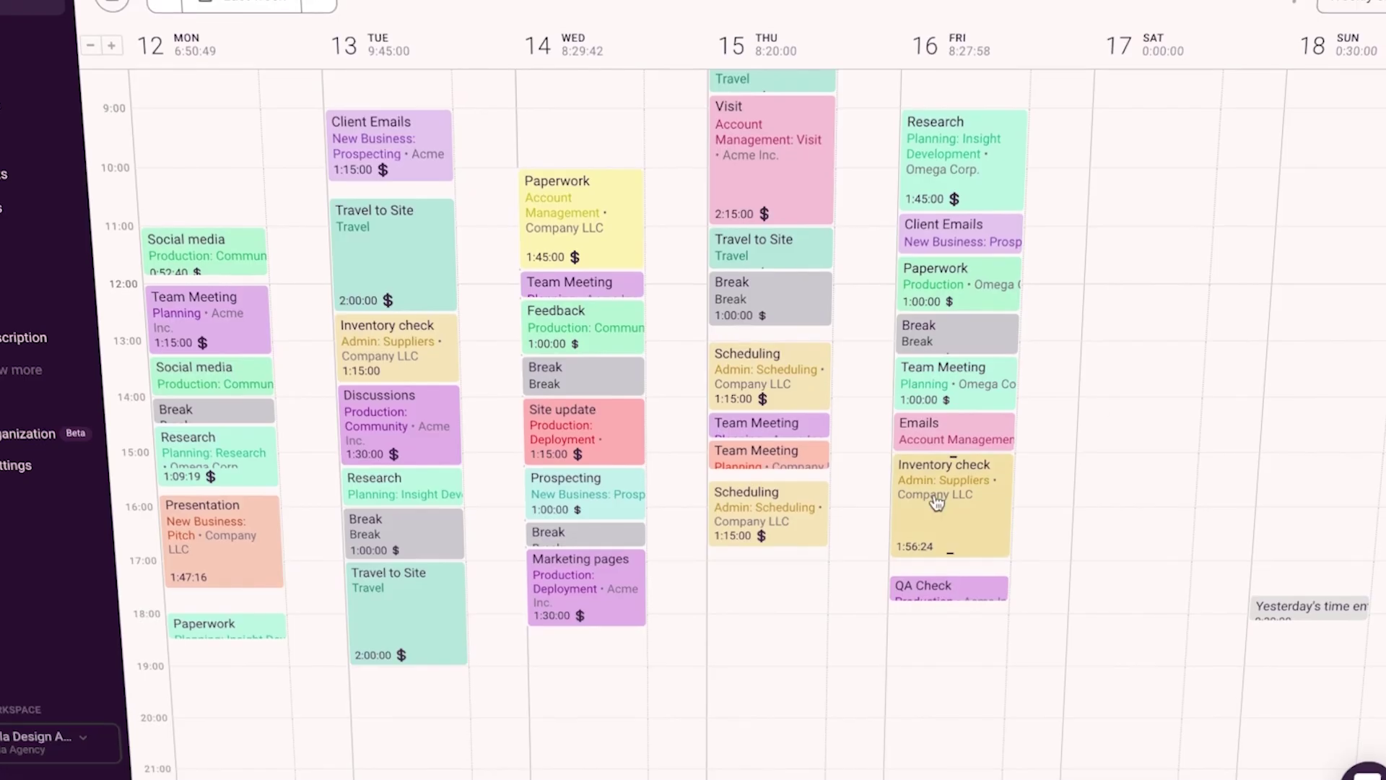
Duplicate Friday's Inventory check time entry and move the copy to another slot on the calendar
left_click(928, 476)
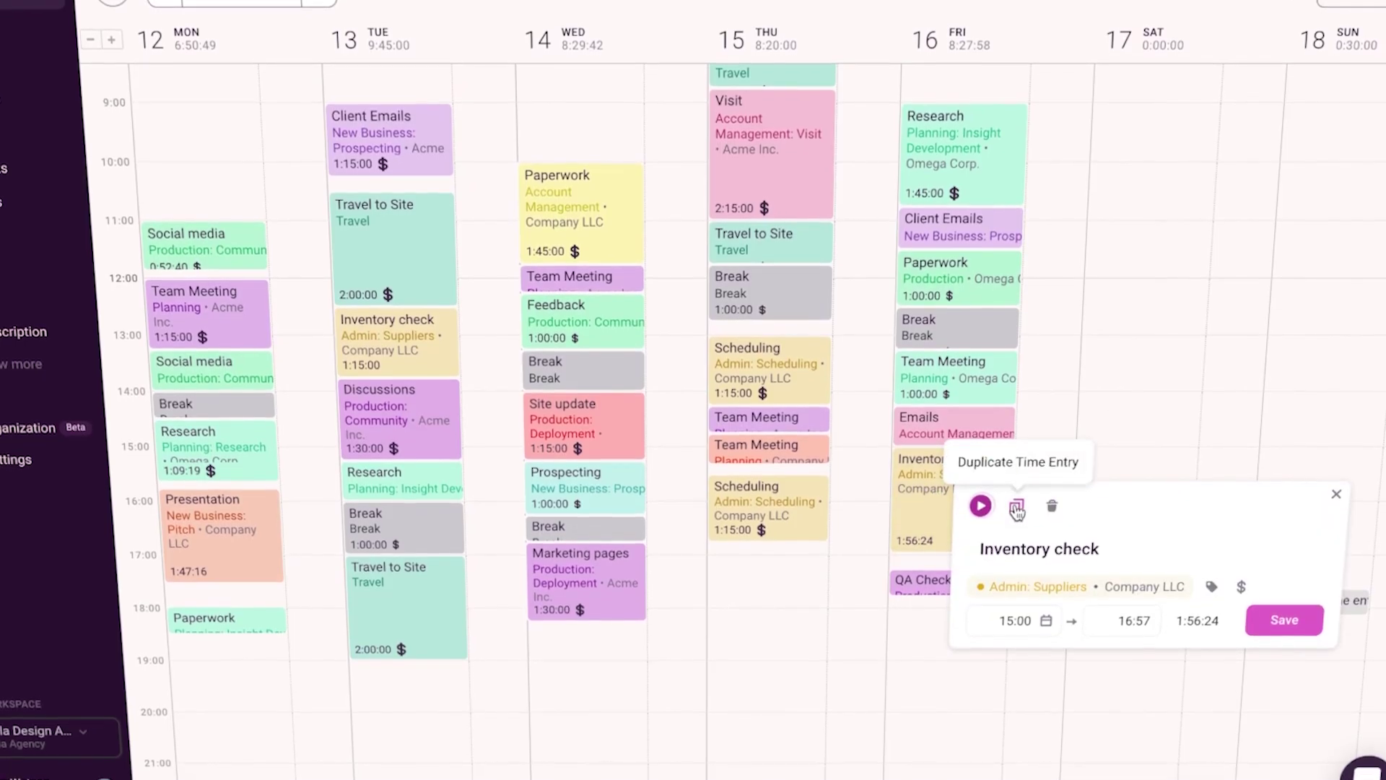
left_click(1016, 509)
left_click_drag(1005, 495, 981, 666)
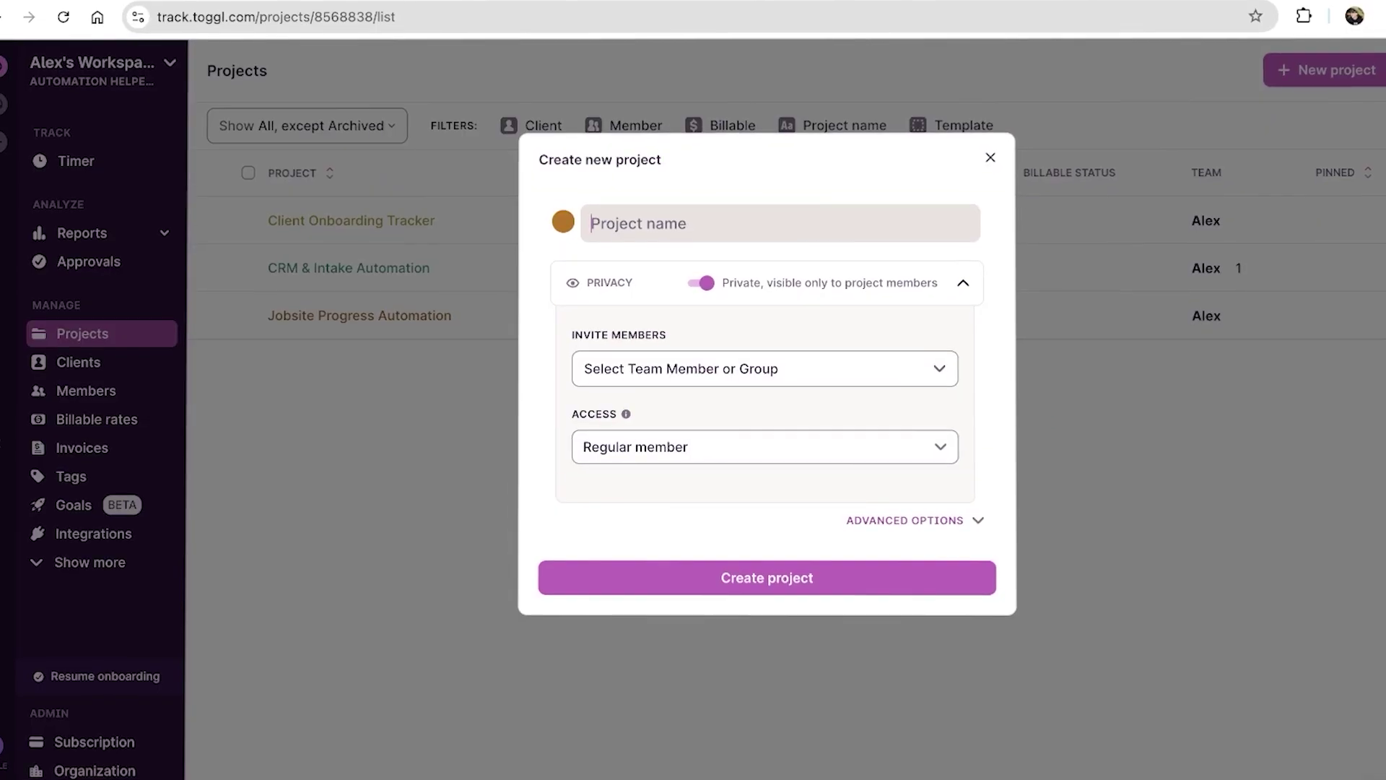
Name the new project "Implementation of Project" and open the choice of team members or groups to invite
type("Implementation of Project")
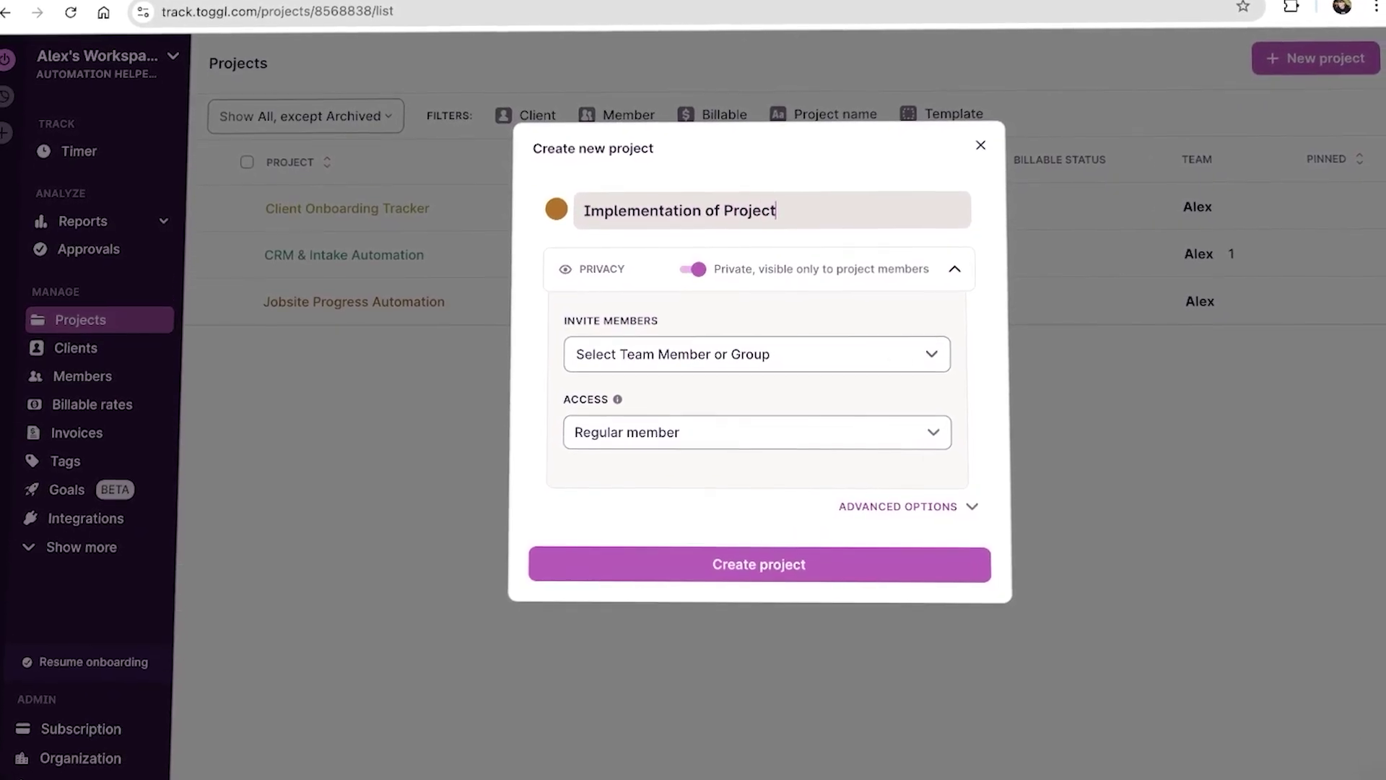
left_click(921, 356)
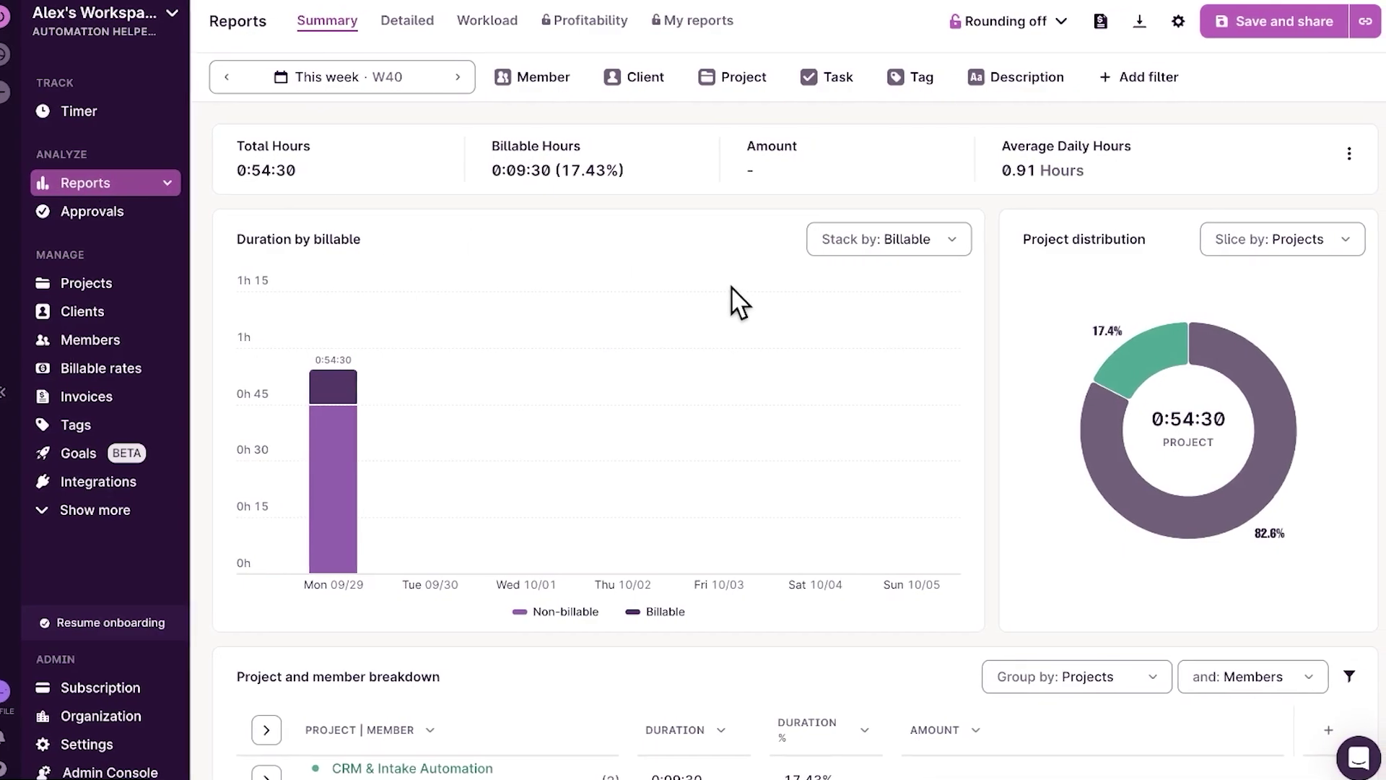
Review this week's summary report and the product page for the free desktop time tracker
scroll(731, 286, "down", 2)
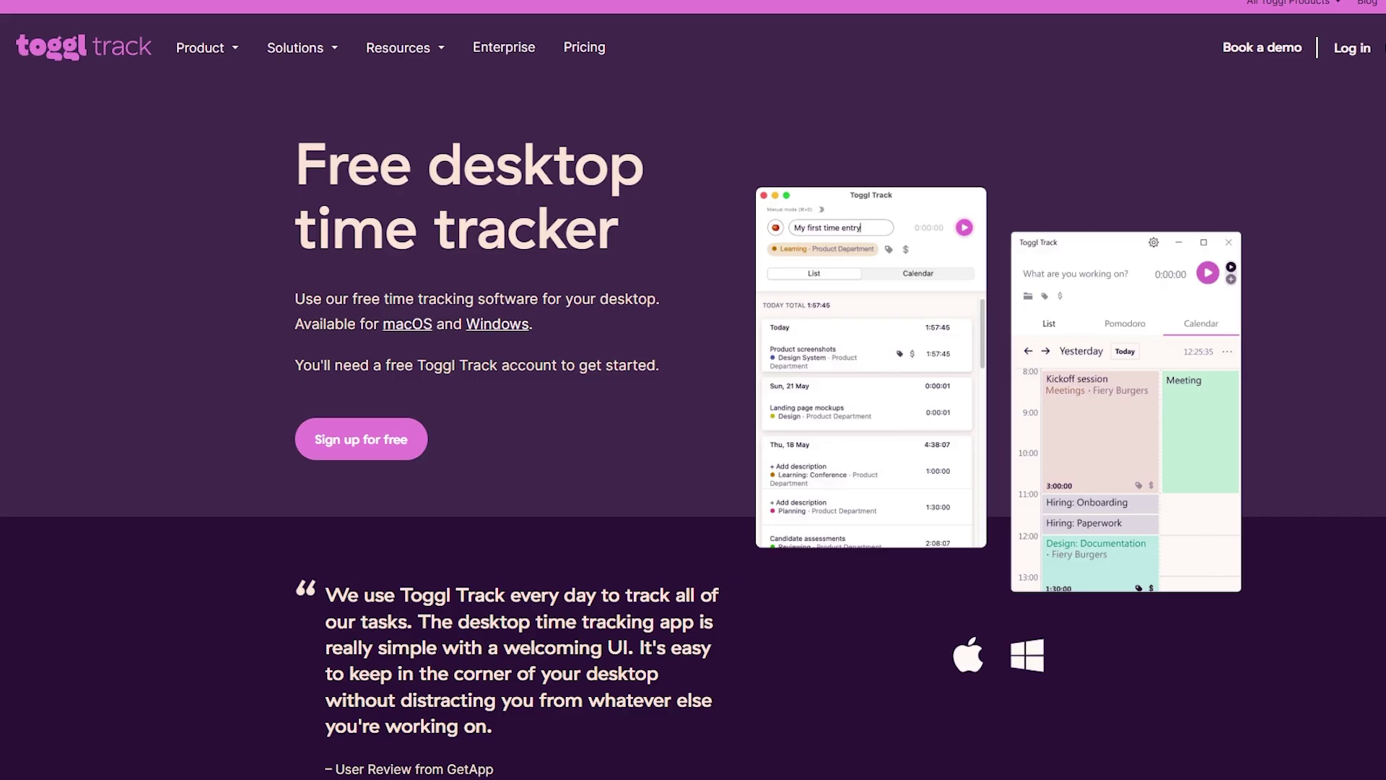
scroll(693, 419, "down", 2)
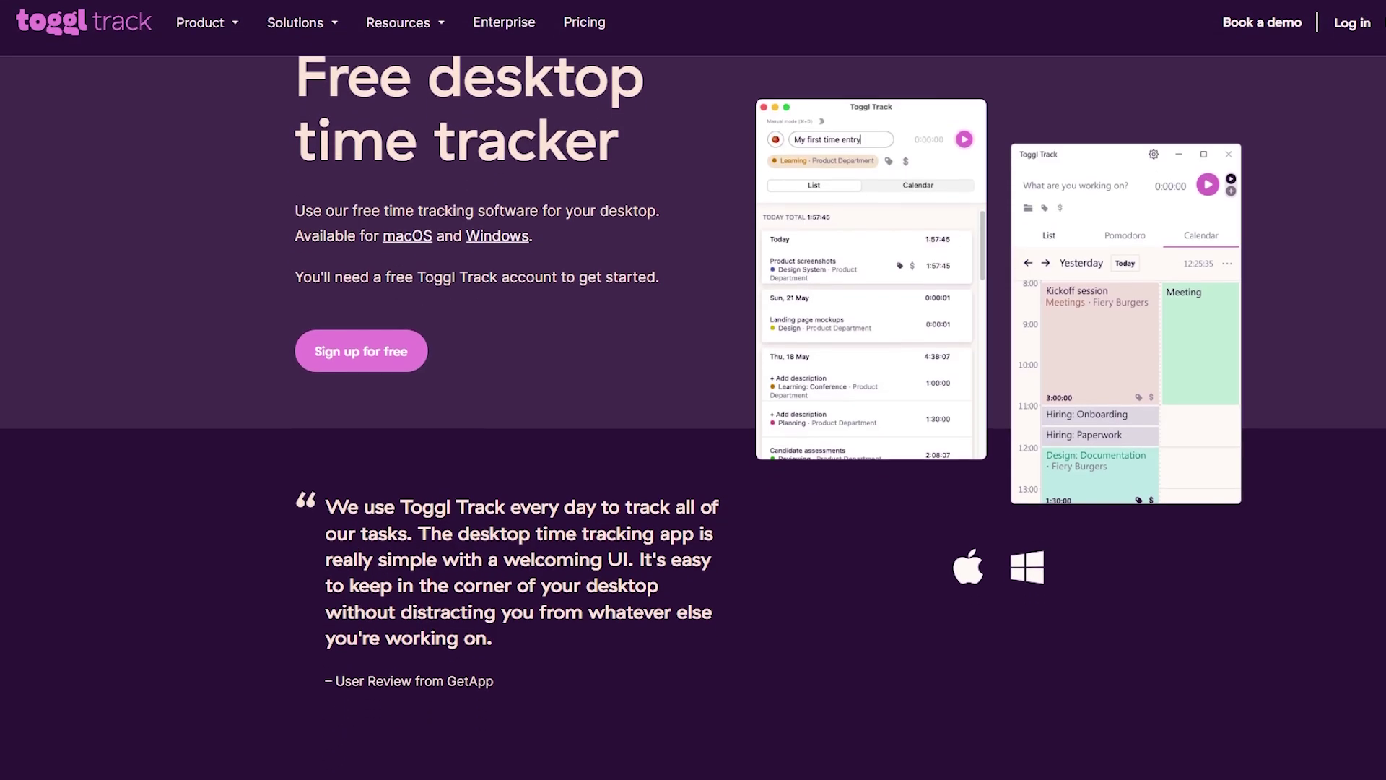
scroll(693, 390, "down", 3)
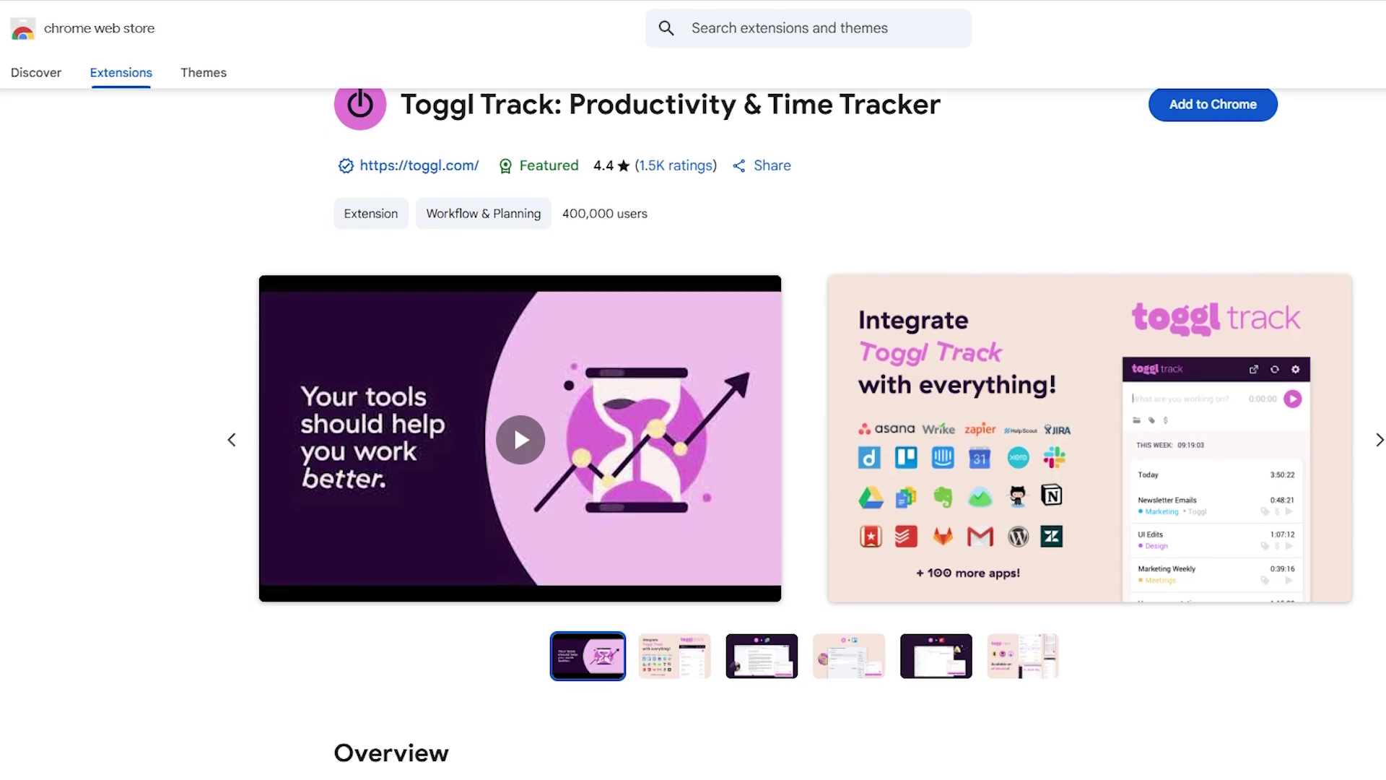
Look over the Toggl Track: Productivity & Time Tracker listing in the Chrome Web Store and add the extension to Chrome
scroll(693, 433, "down", 5)
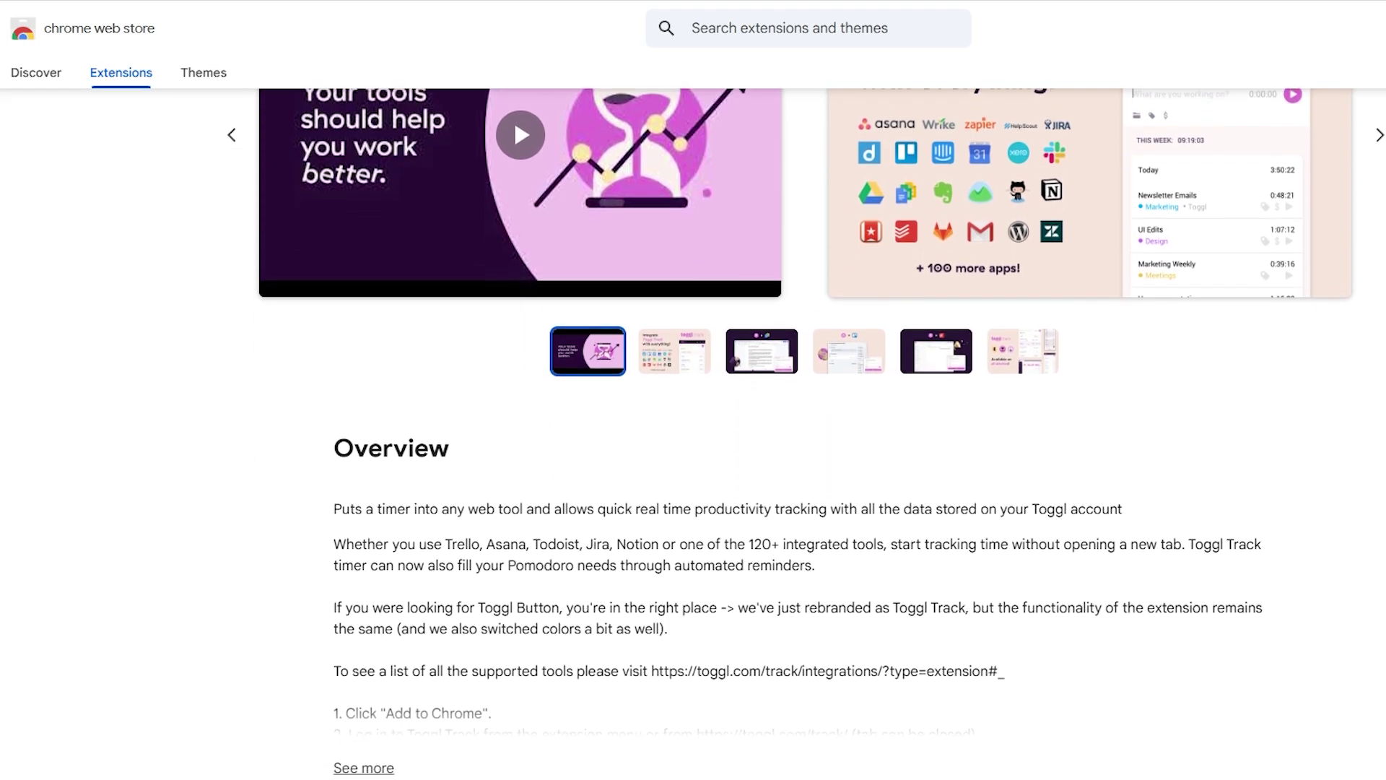
scroll(693, 434, "down", 2)
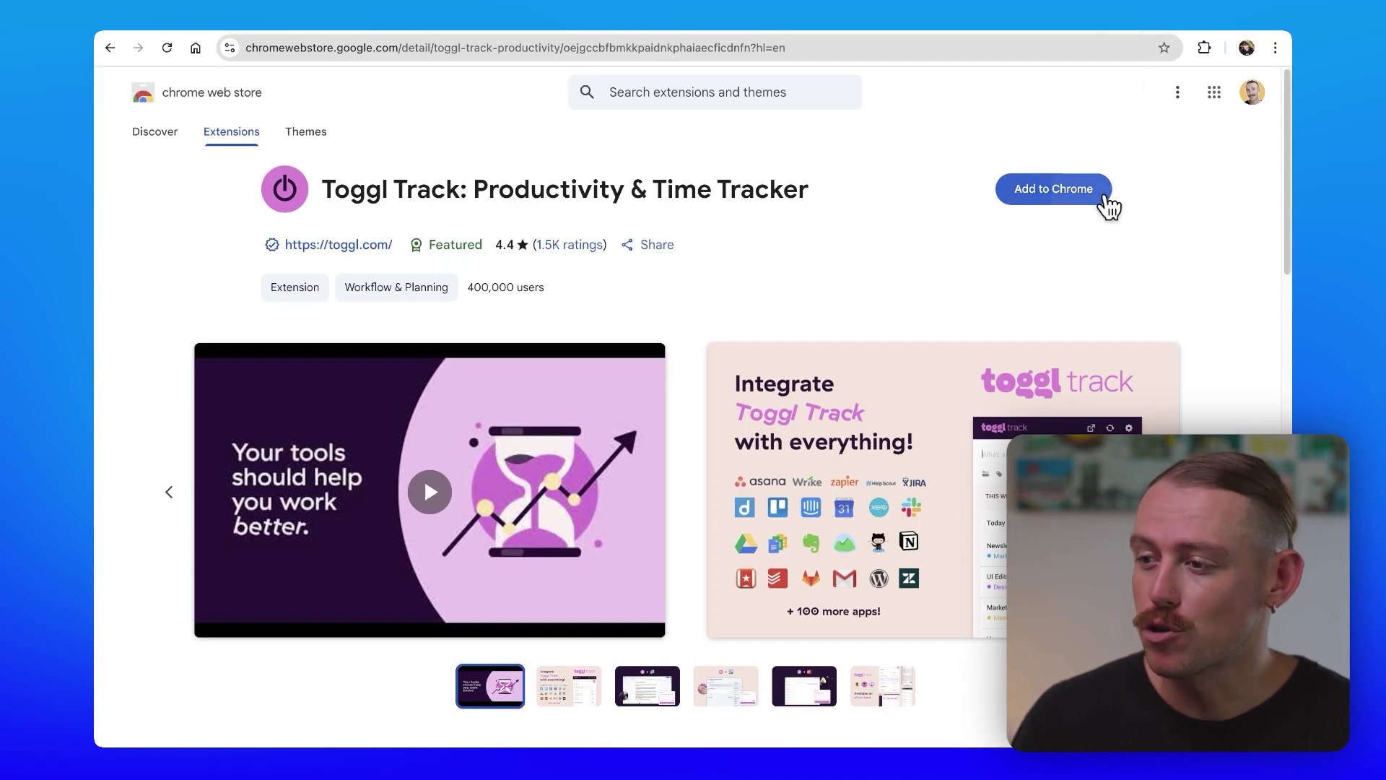
left_click(1106, 200)
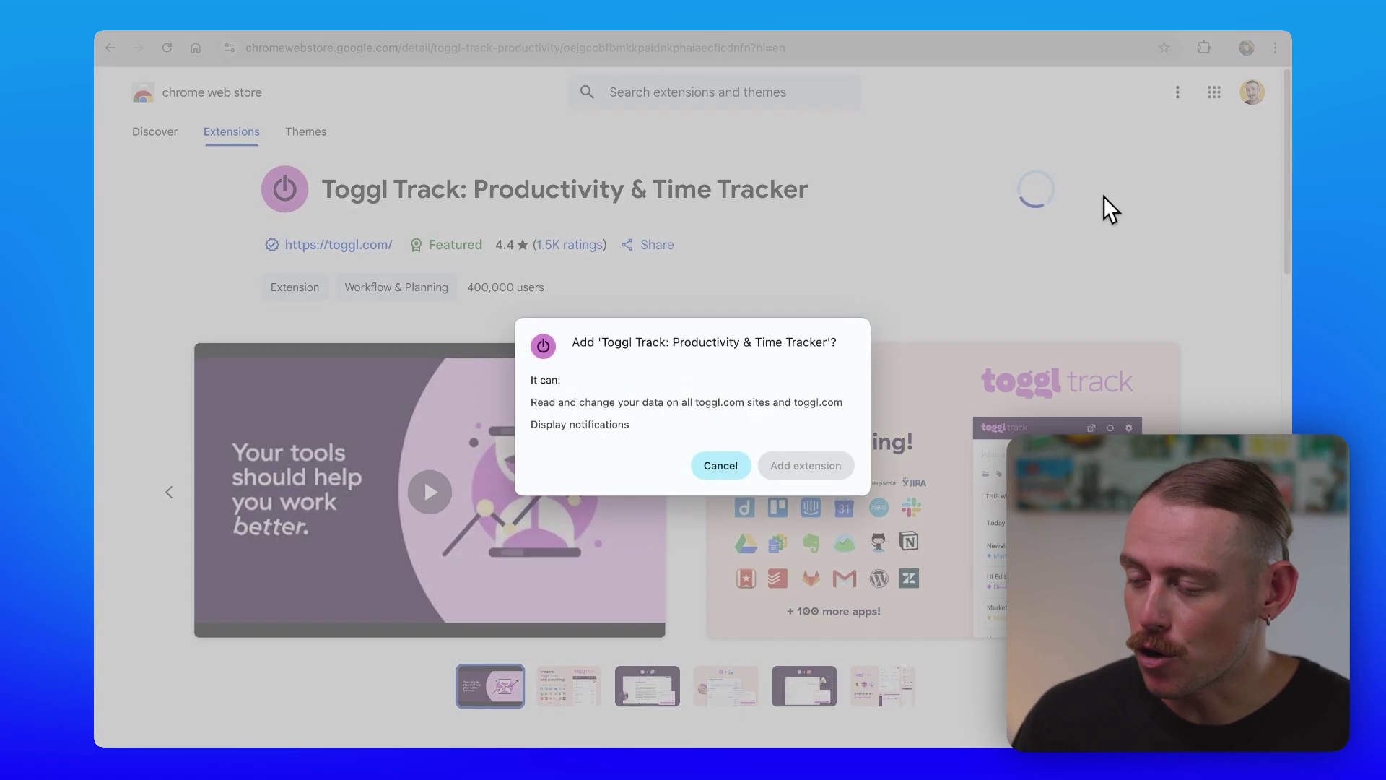
left_click(818, 473)
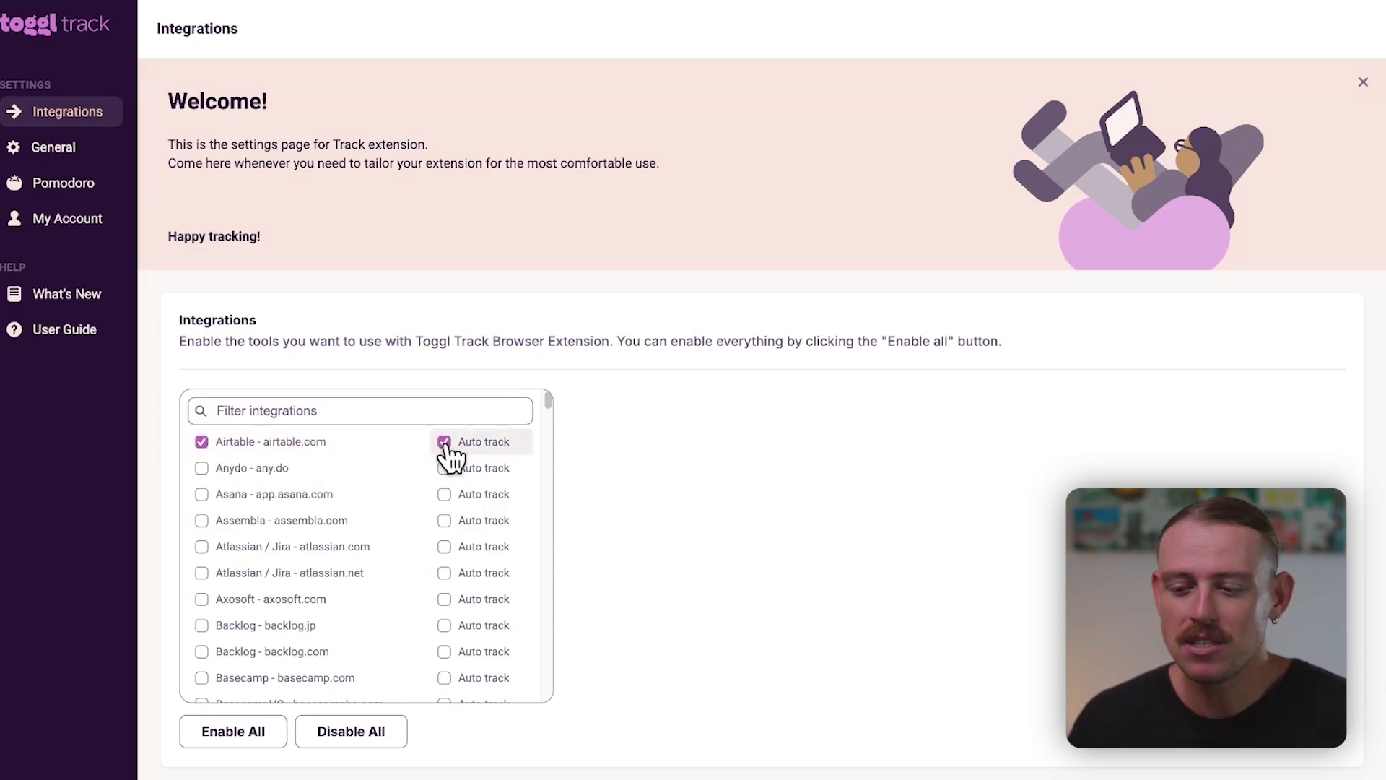
Enable the auto tracker to stop time entries on tab close and allow the extension to read browsing history
scroll(584, 535, "down", 5)
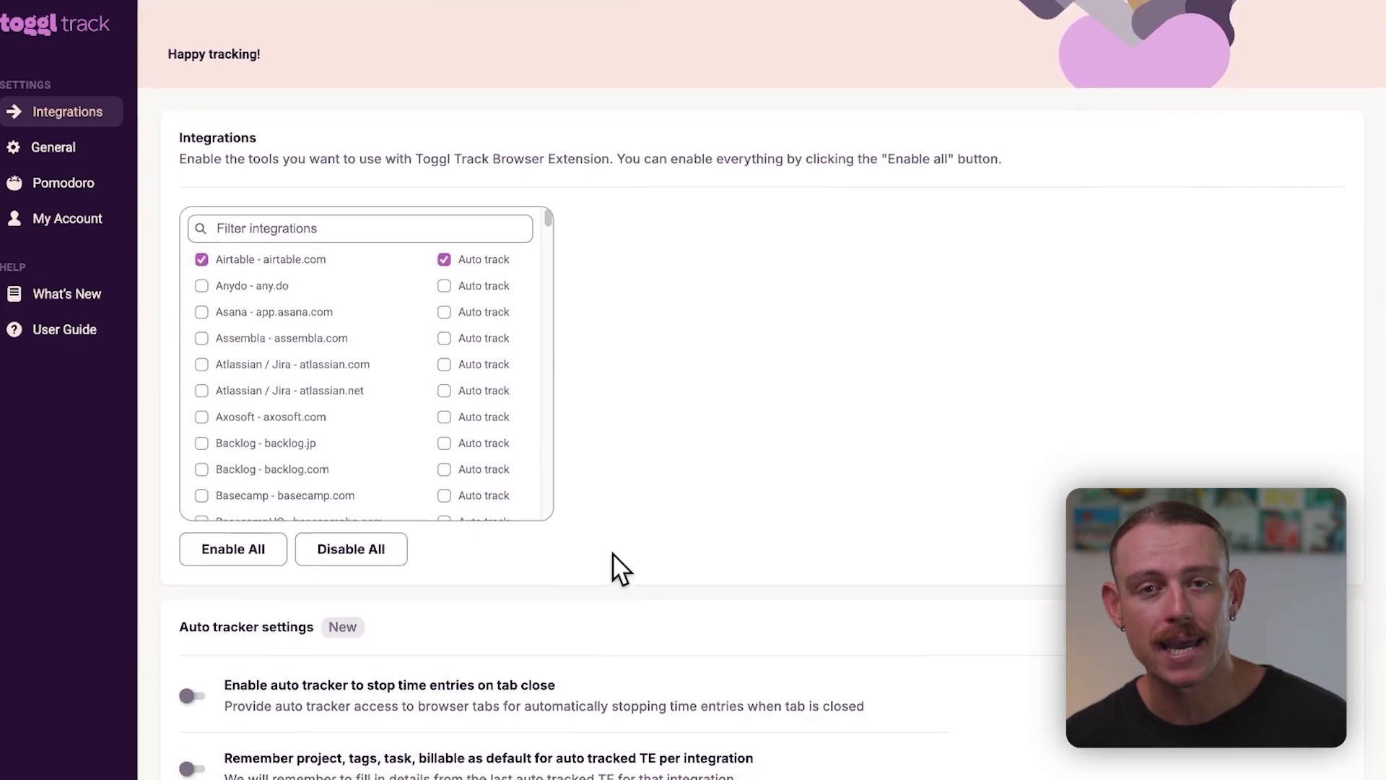
left_click(197, 591)
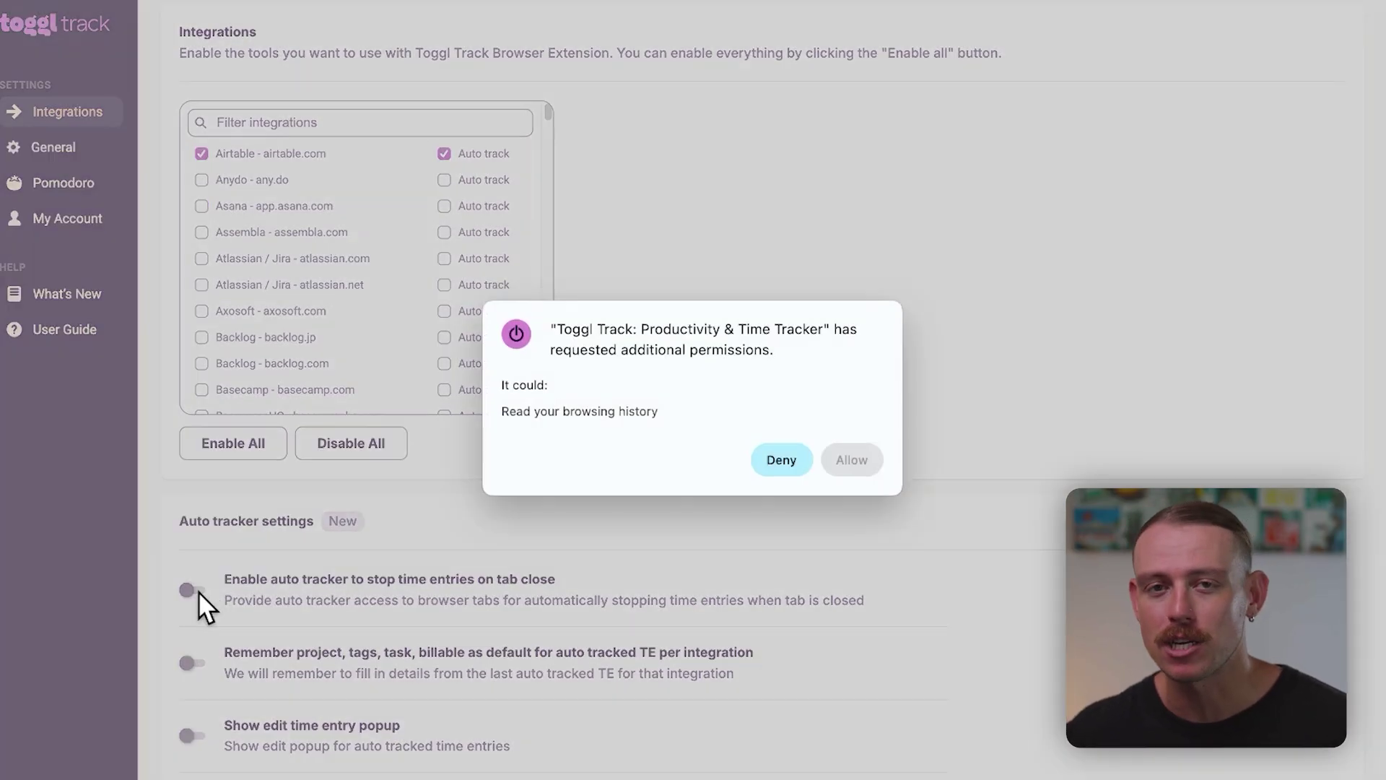
left_click(852, 462)
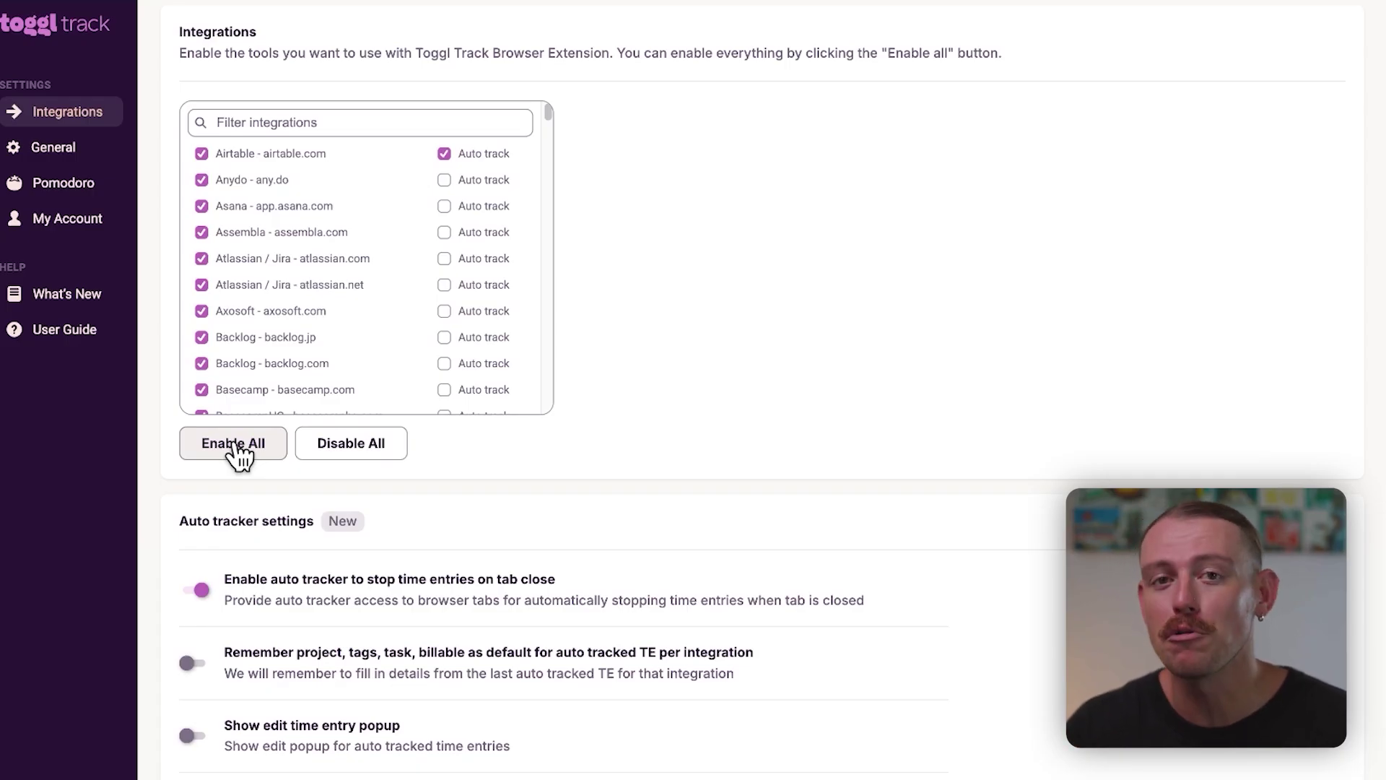
scroll(236, 444, "down", 8)
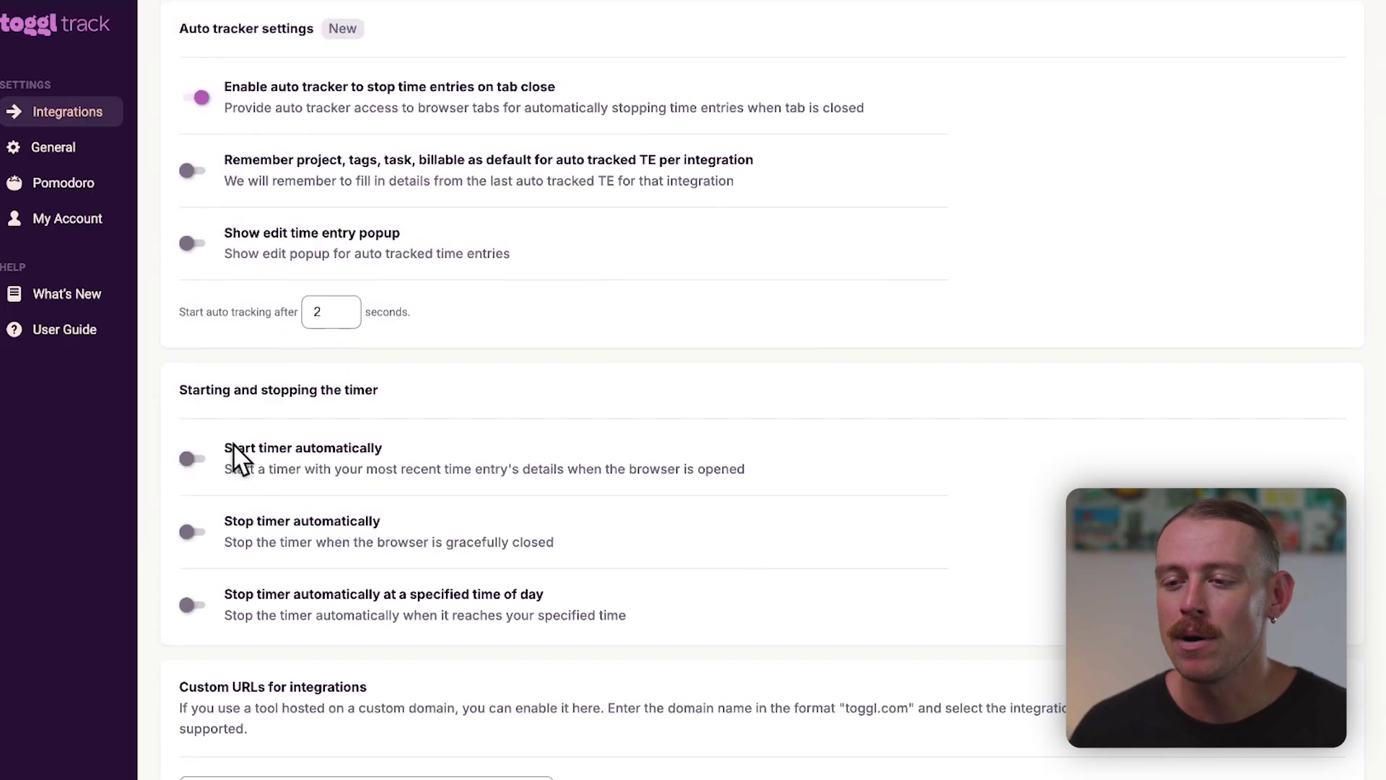
scroll(233, 443, "down", 3)
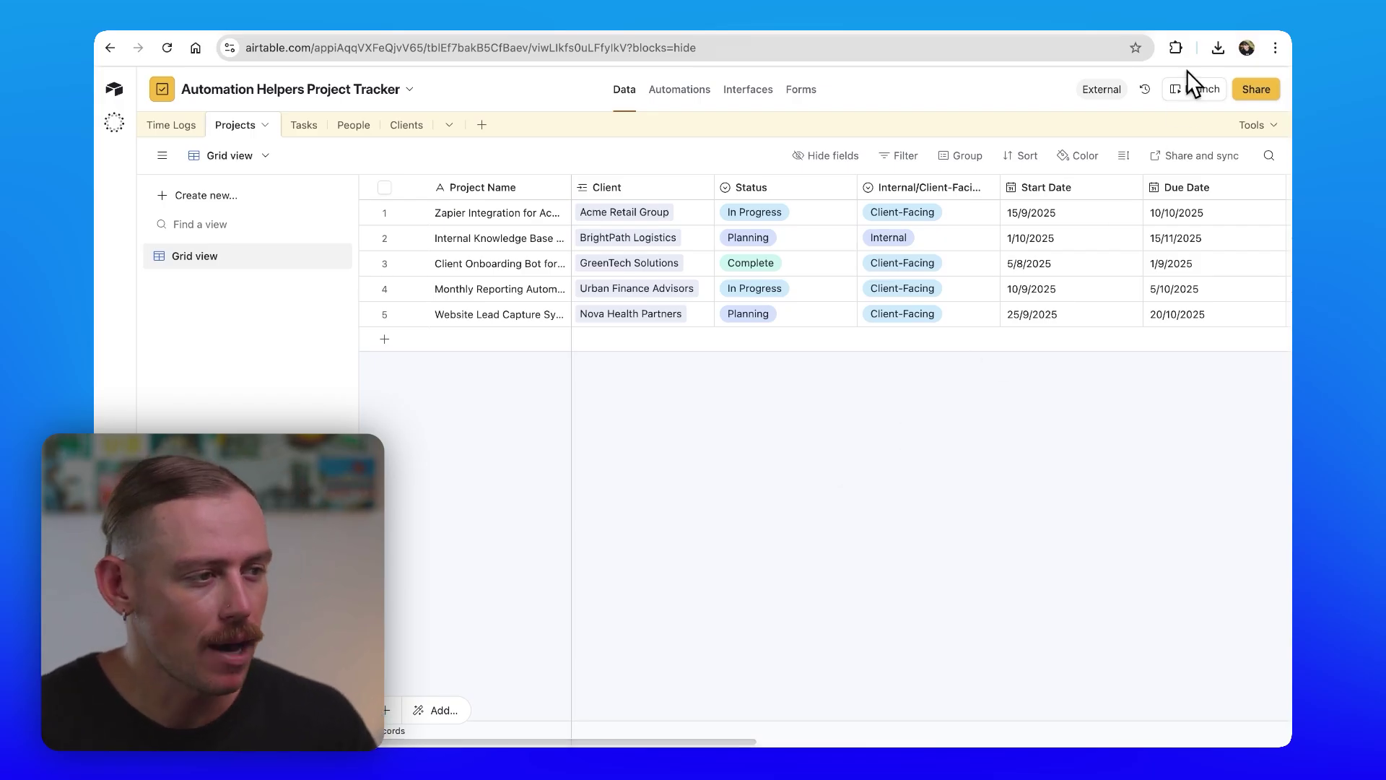
From the Airtable page, start a timer in the Toggl Track extension described as "Test" for the CRM & Intake Automation project
left_click(1177, 47)
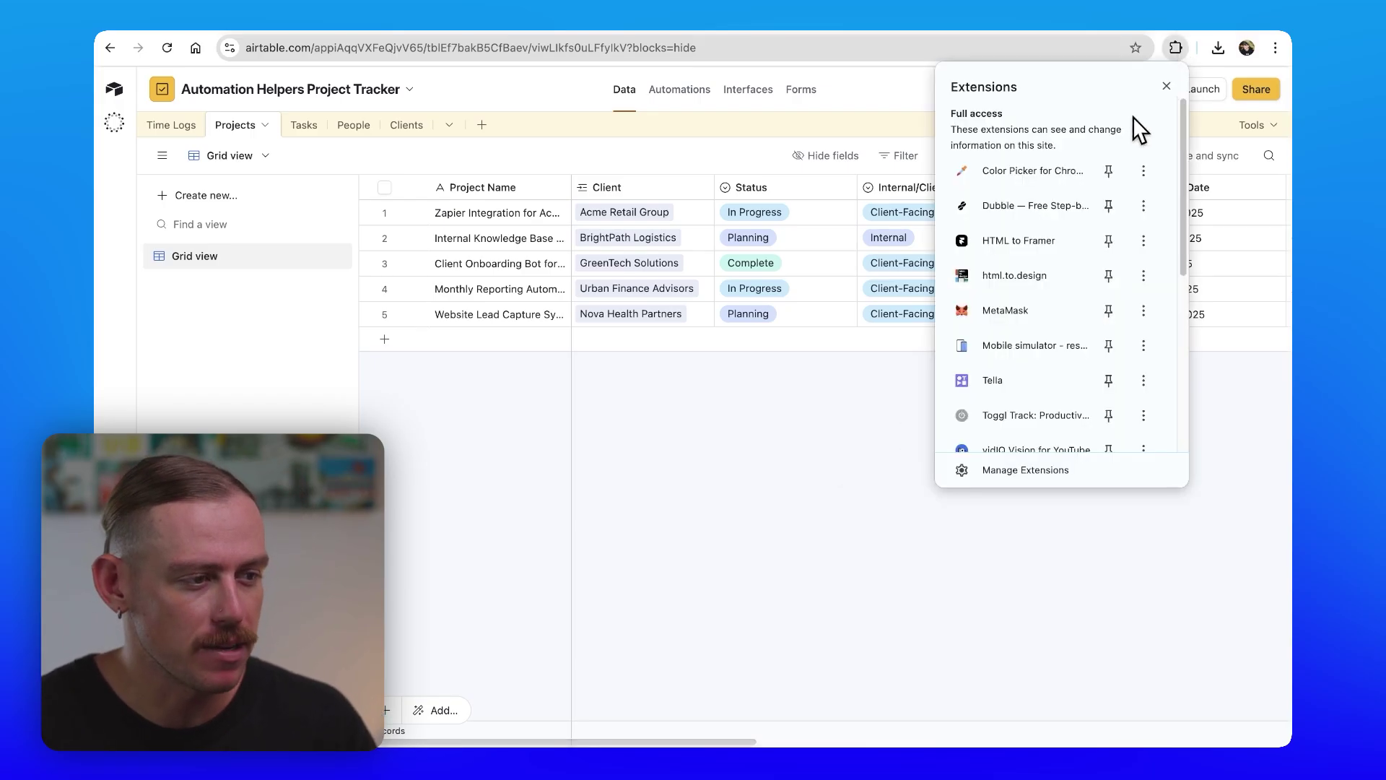
left_click(1004, 416)
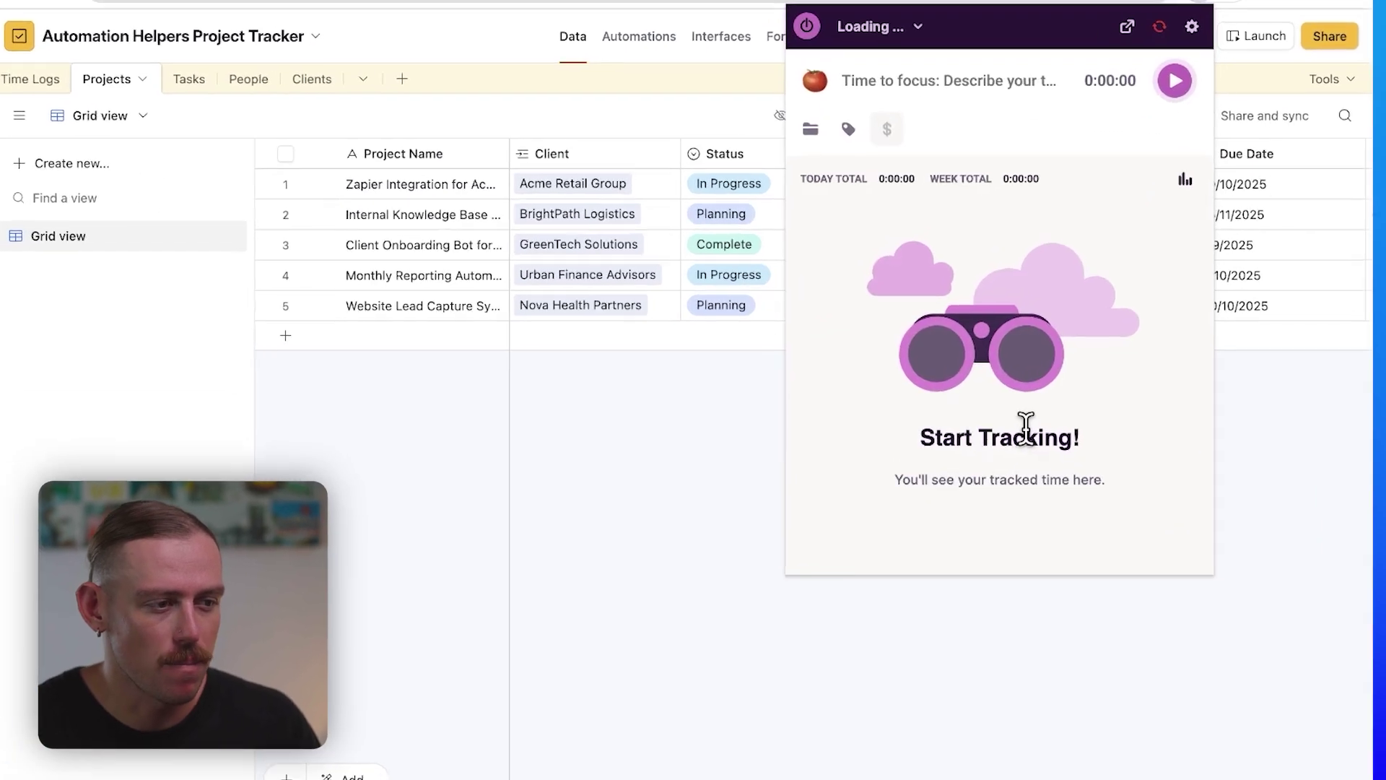
left_click(813, 134)
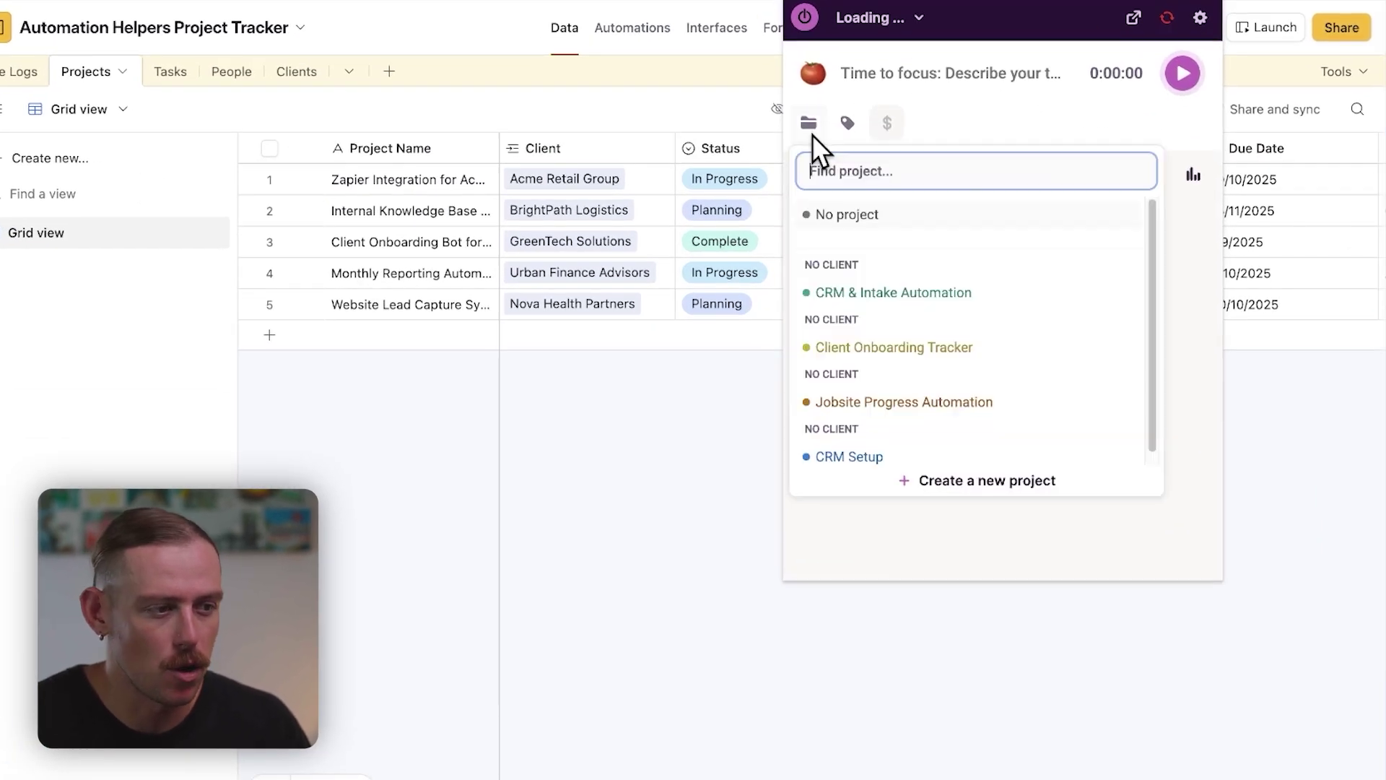
left_click(996, 288)
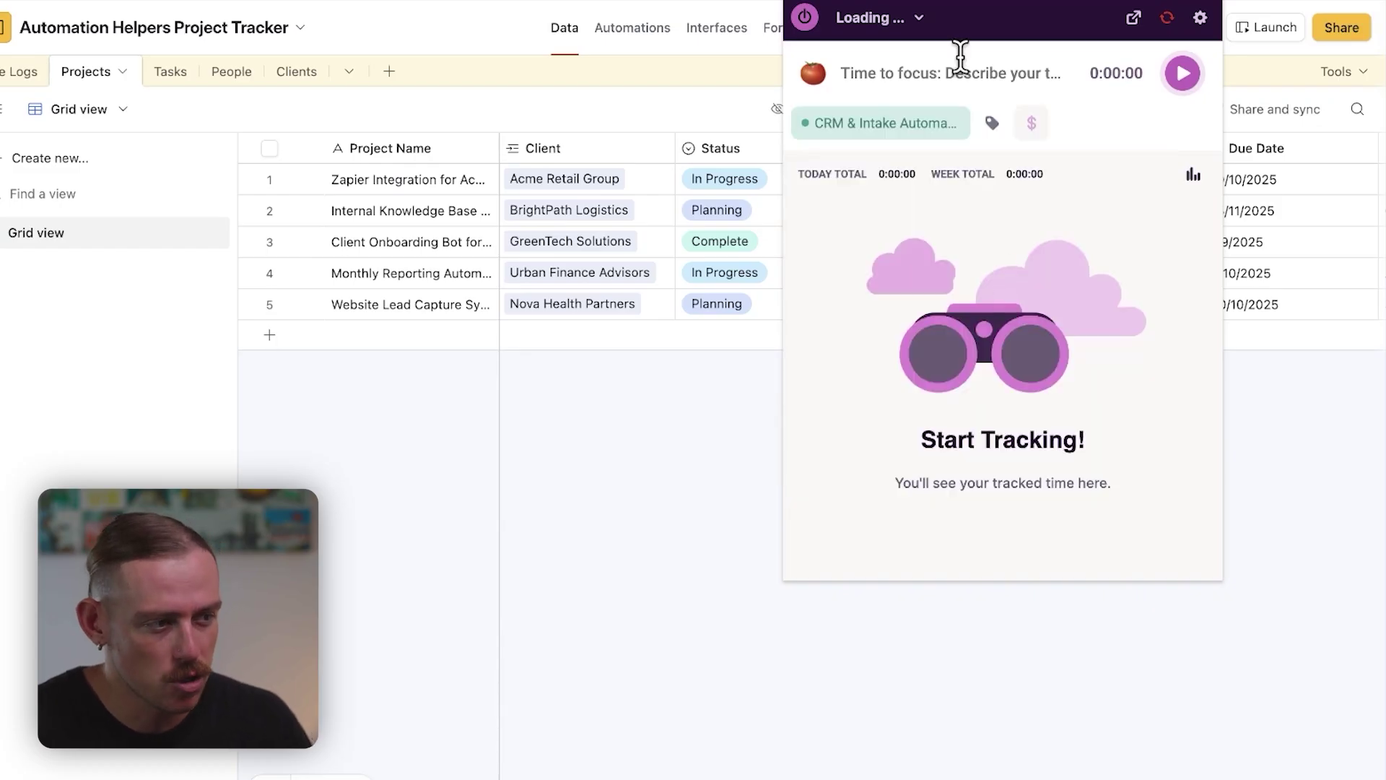
type("Test")
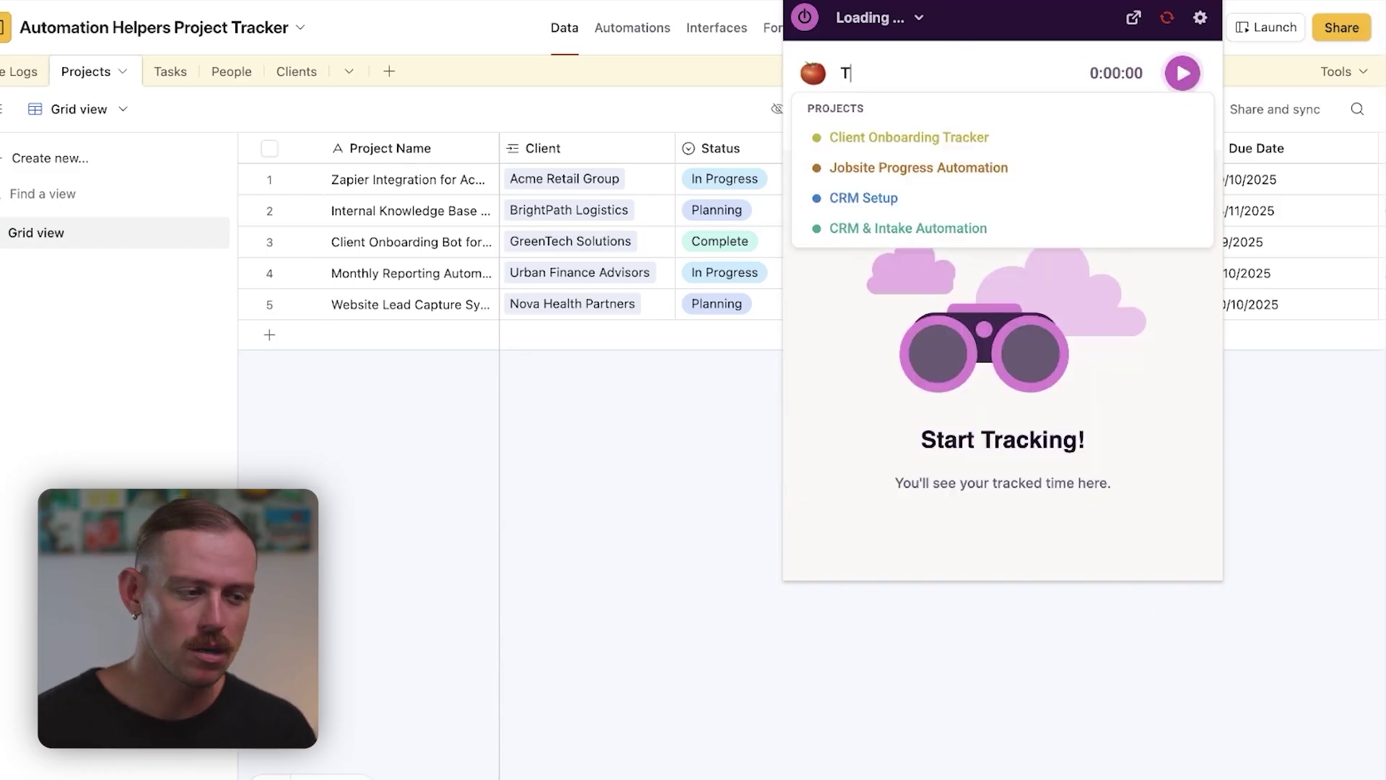
left_click(1184, 74)
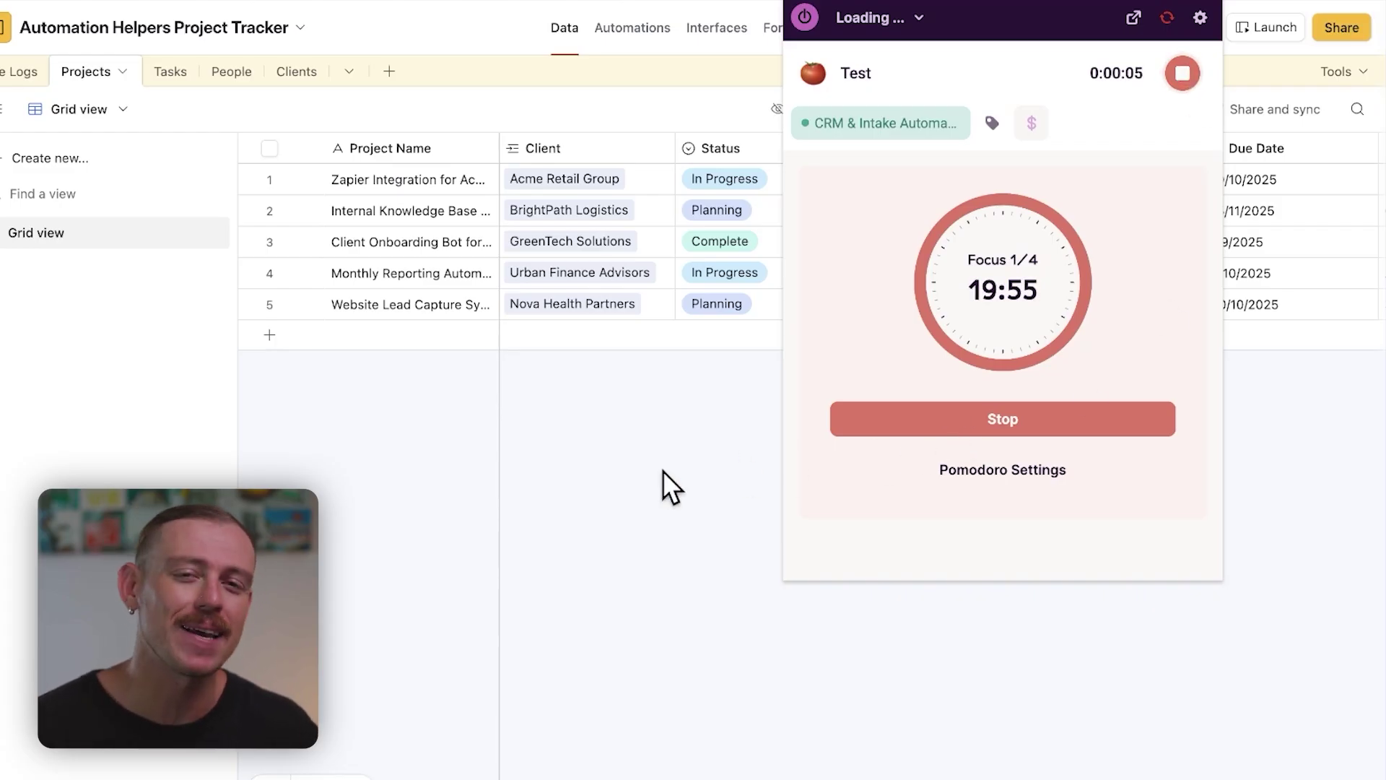
left_click(1261, 446)
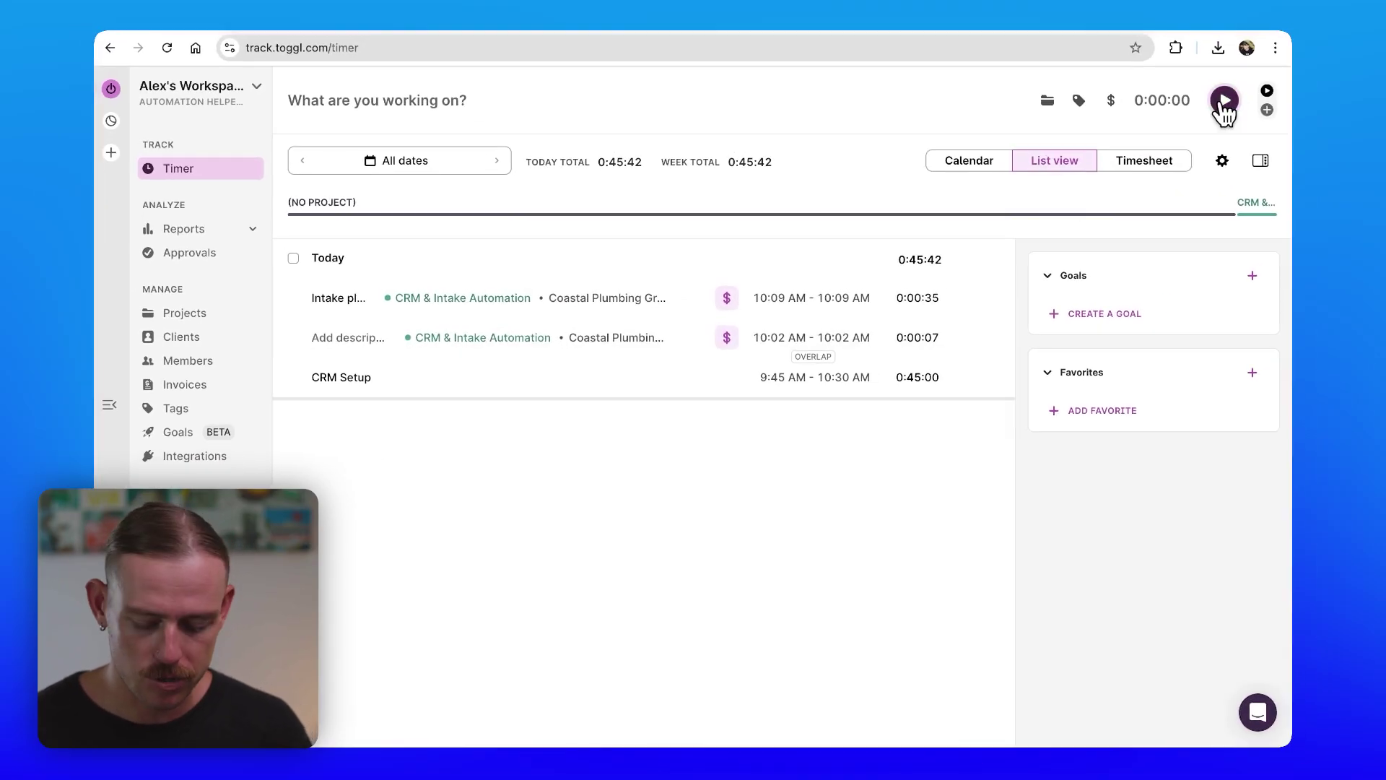
Start a time entry described as "Crm Onboarding Flow", assign it to CRM & Intake Automation, and check the available tags
left_click(1224, 101)
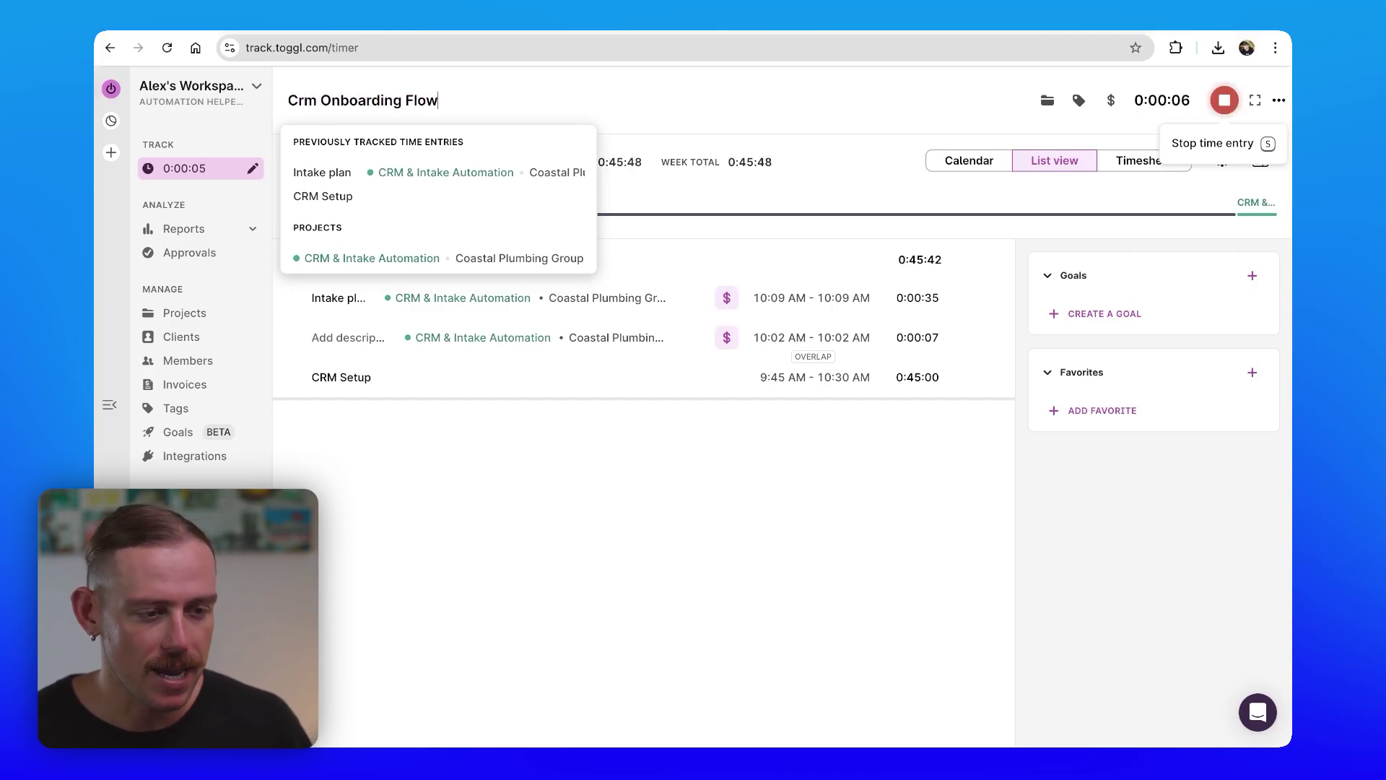
key("Escape")
left_click(1048, 101)
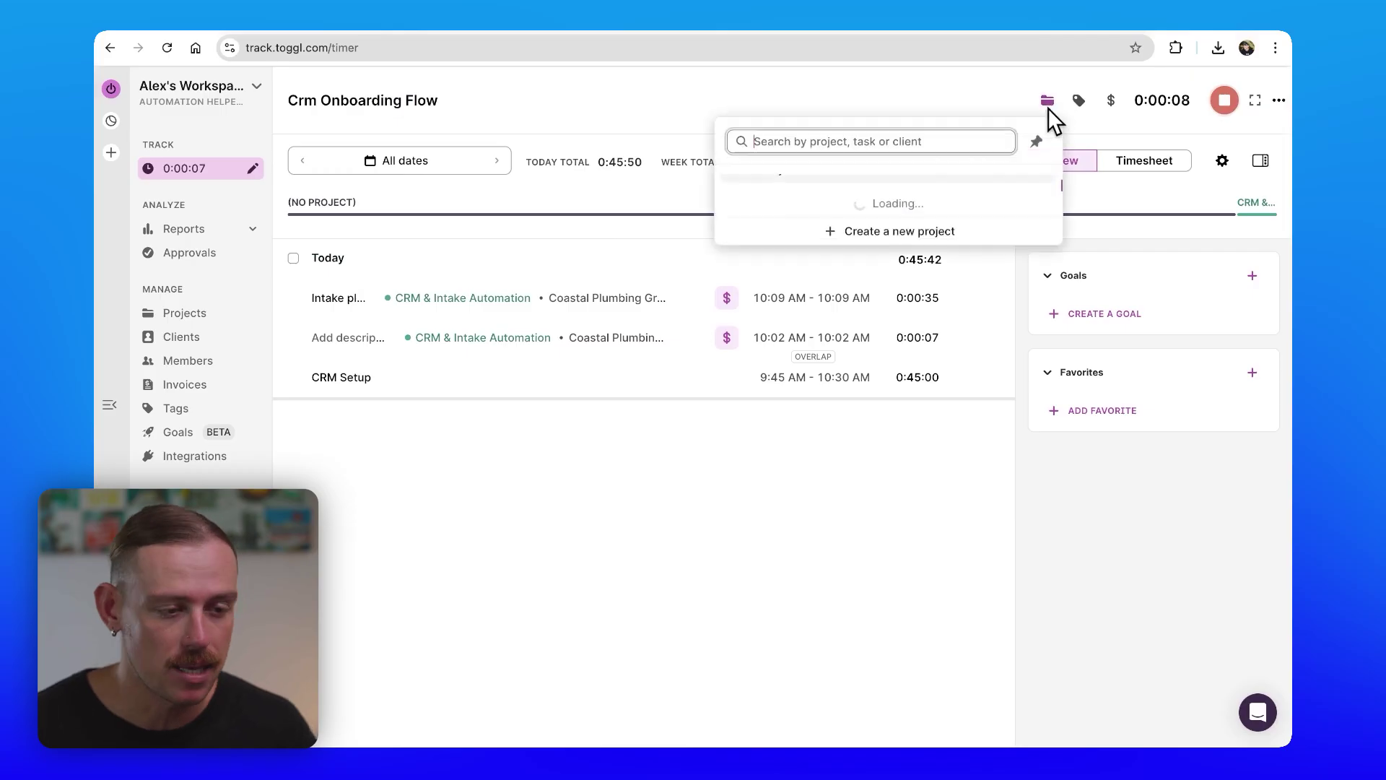
left_click(881, 249)
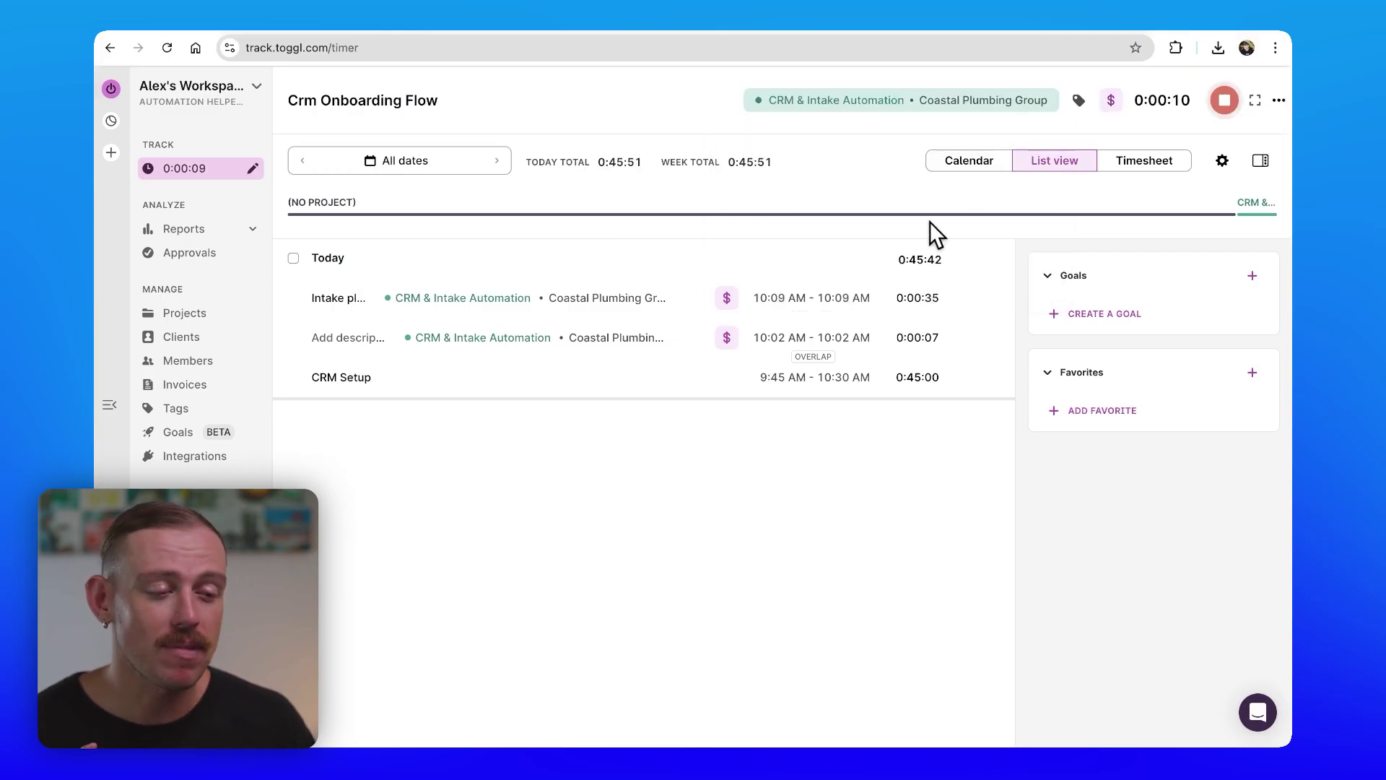
left_click(1079, 101)
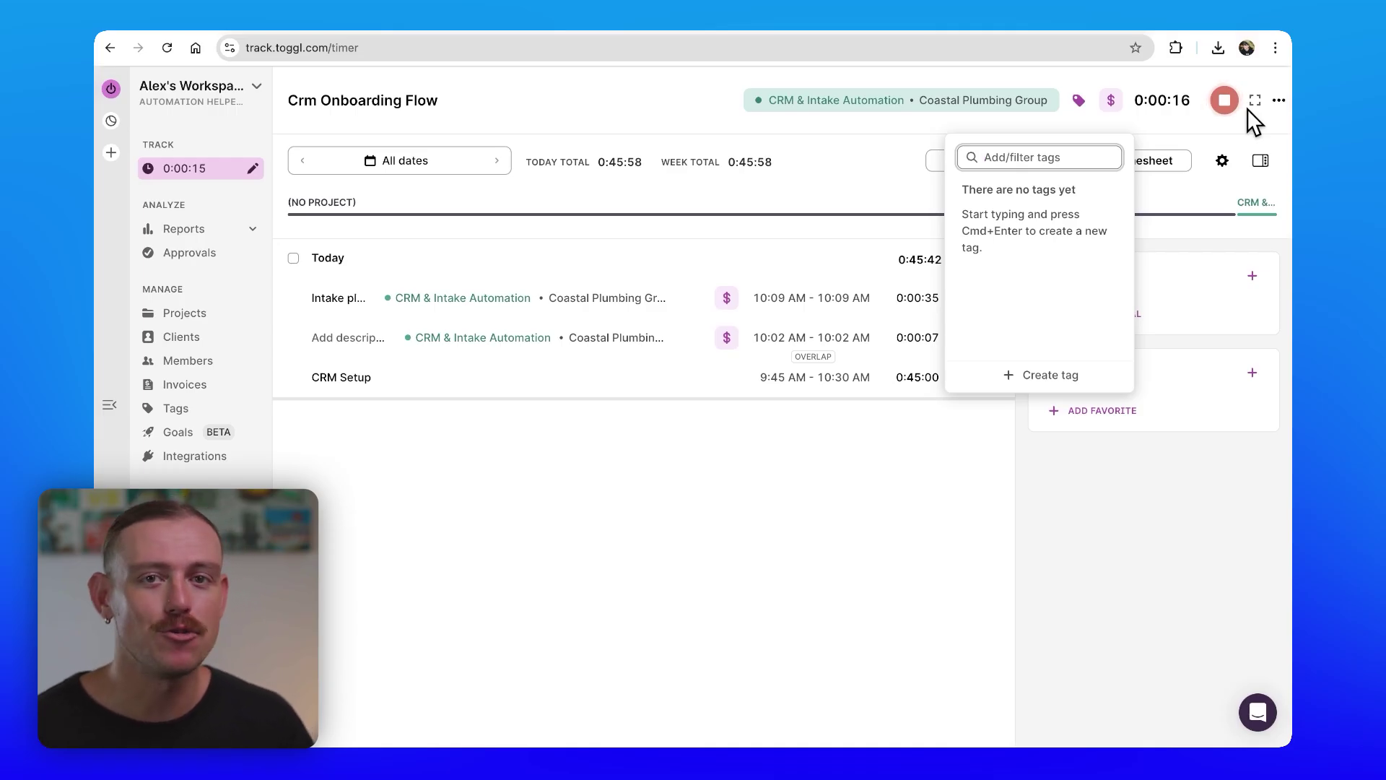
left_click(799, 423)
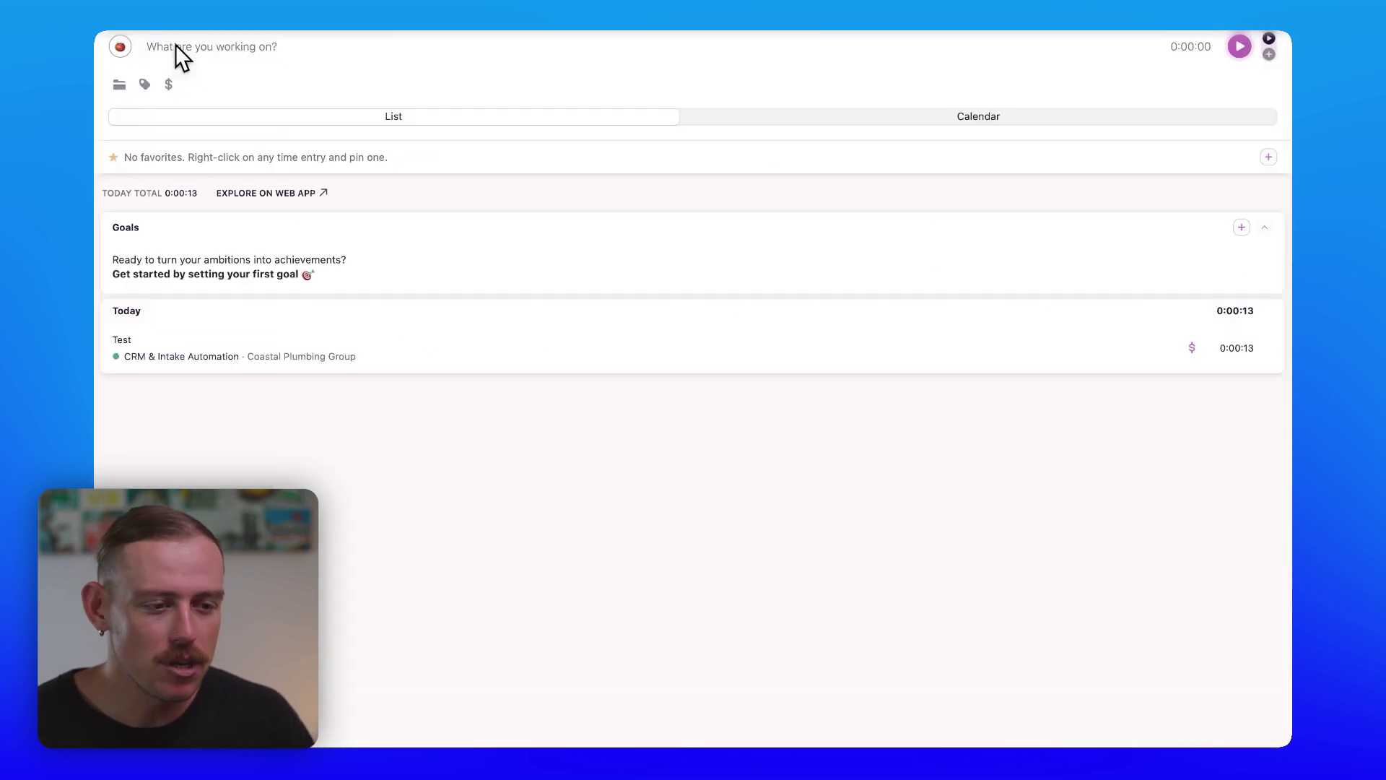
Open the desktop app's Pomodoro preferences and inspect the focus and break durations
key("super+comma")
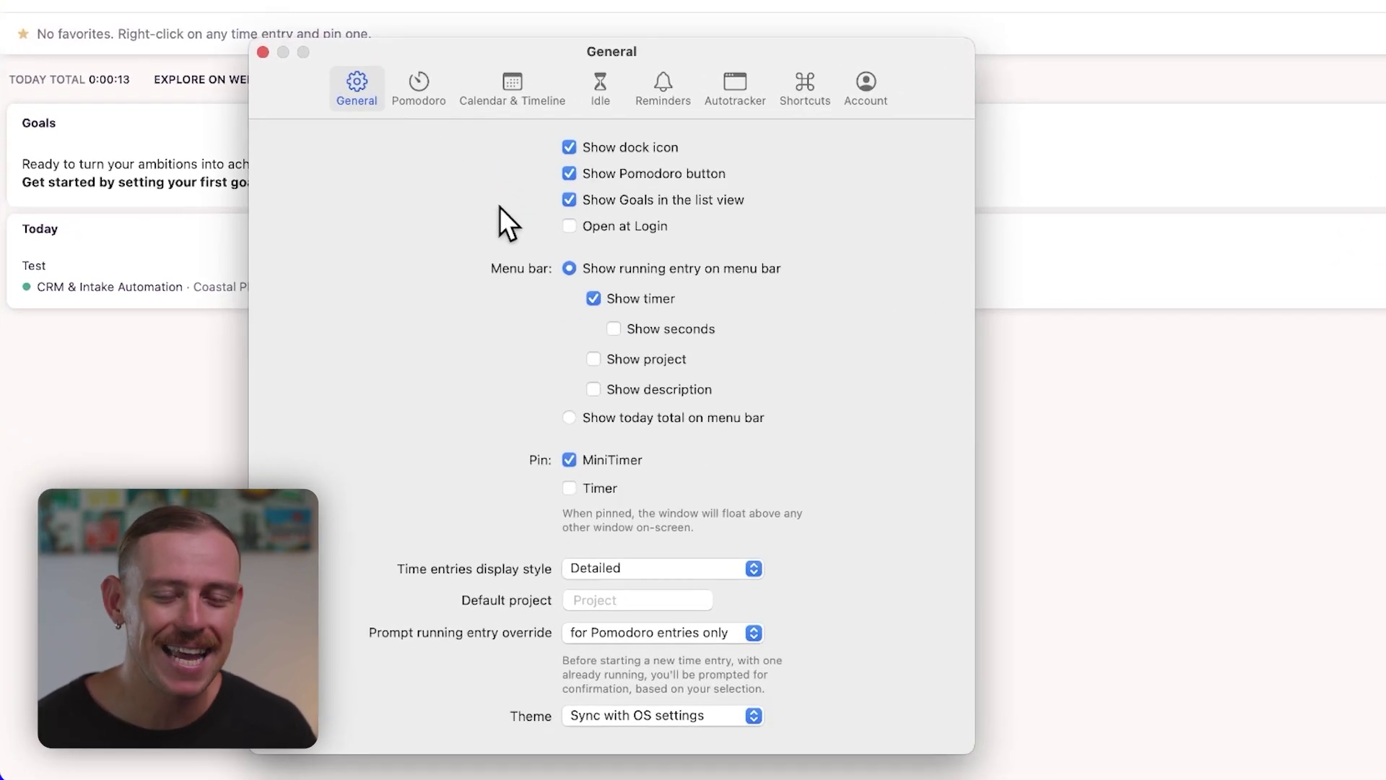
left_click(423, 107)
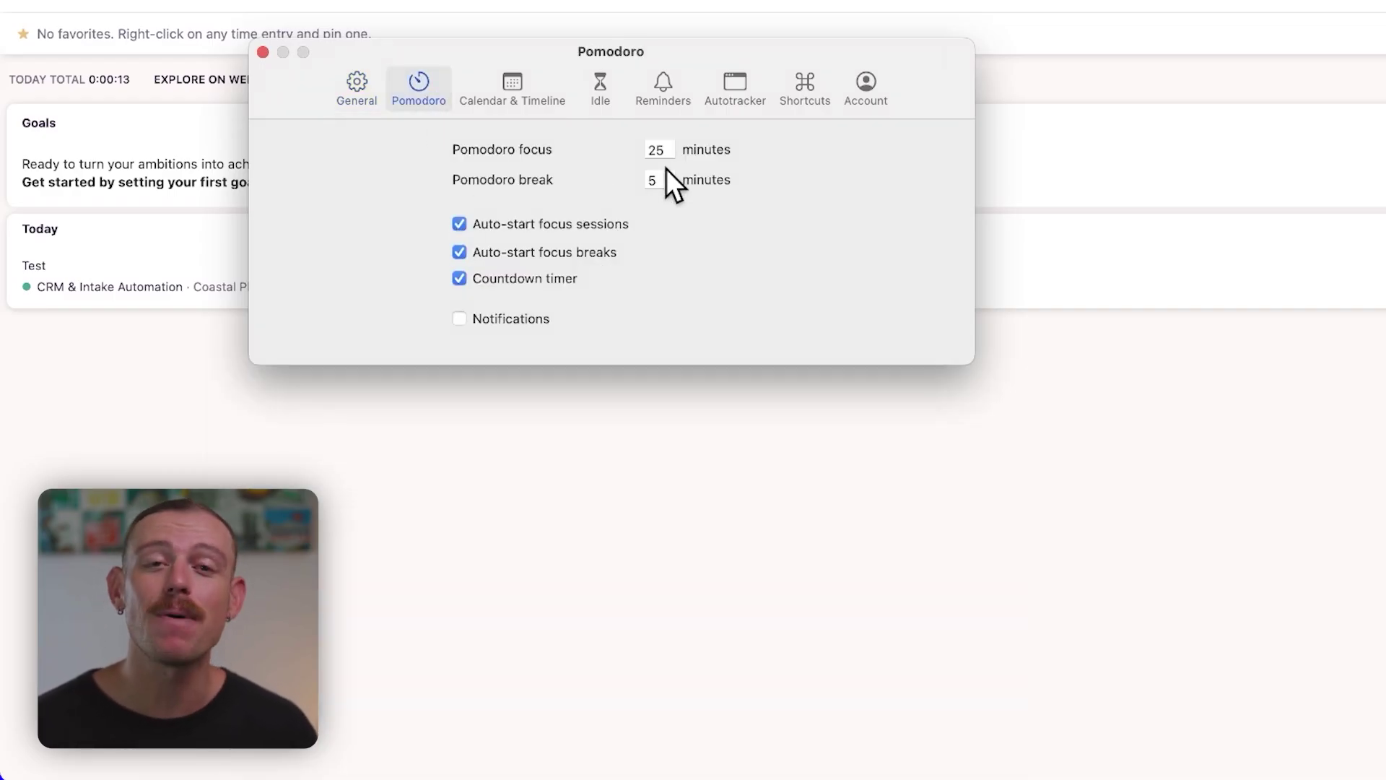
left_click(667, 148)
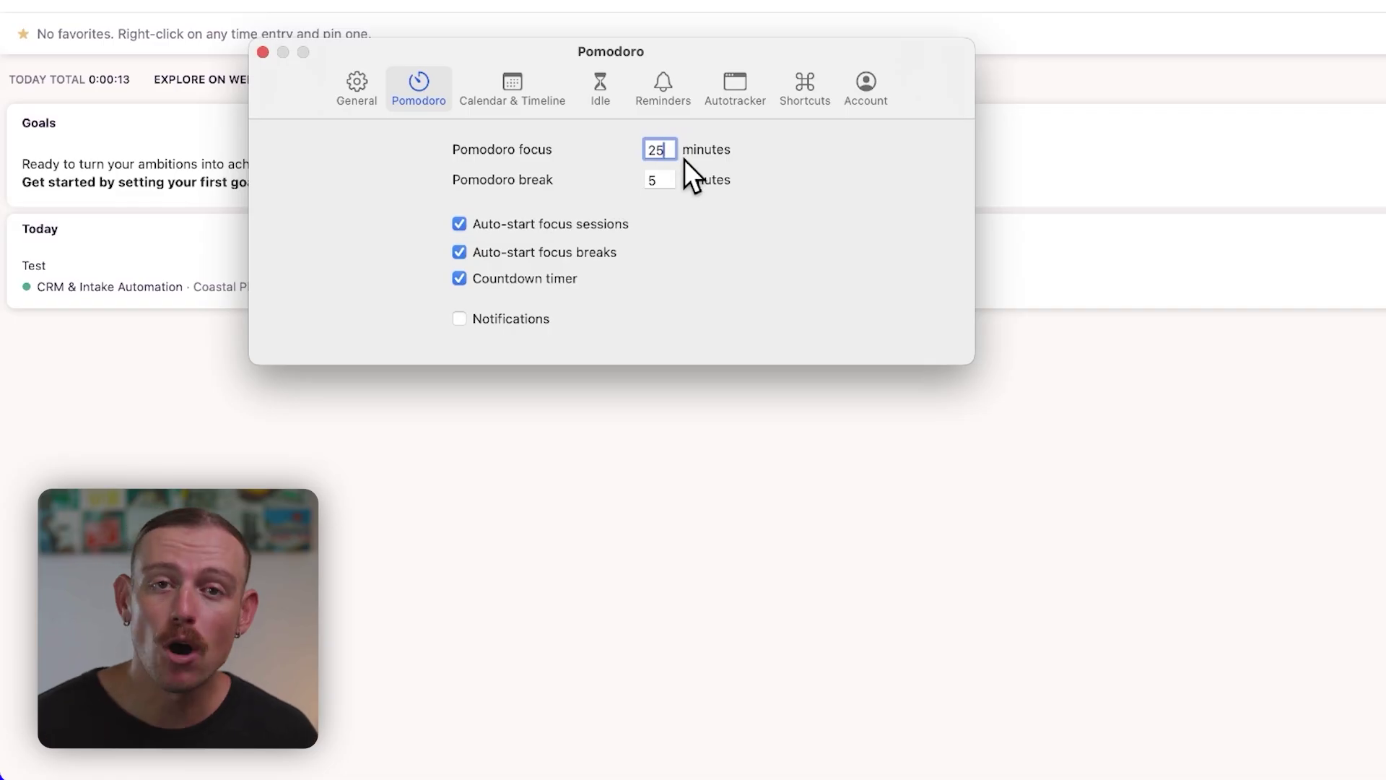
left_click(660, 179)
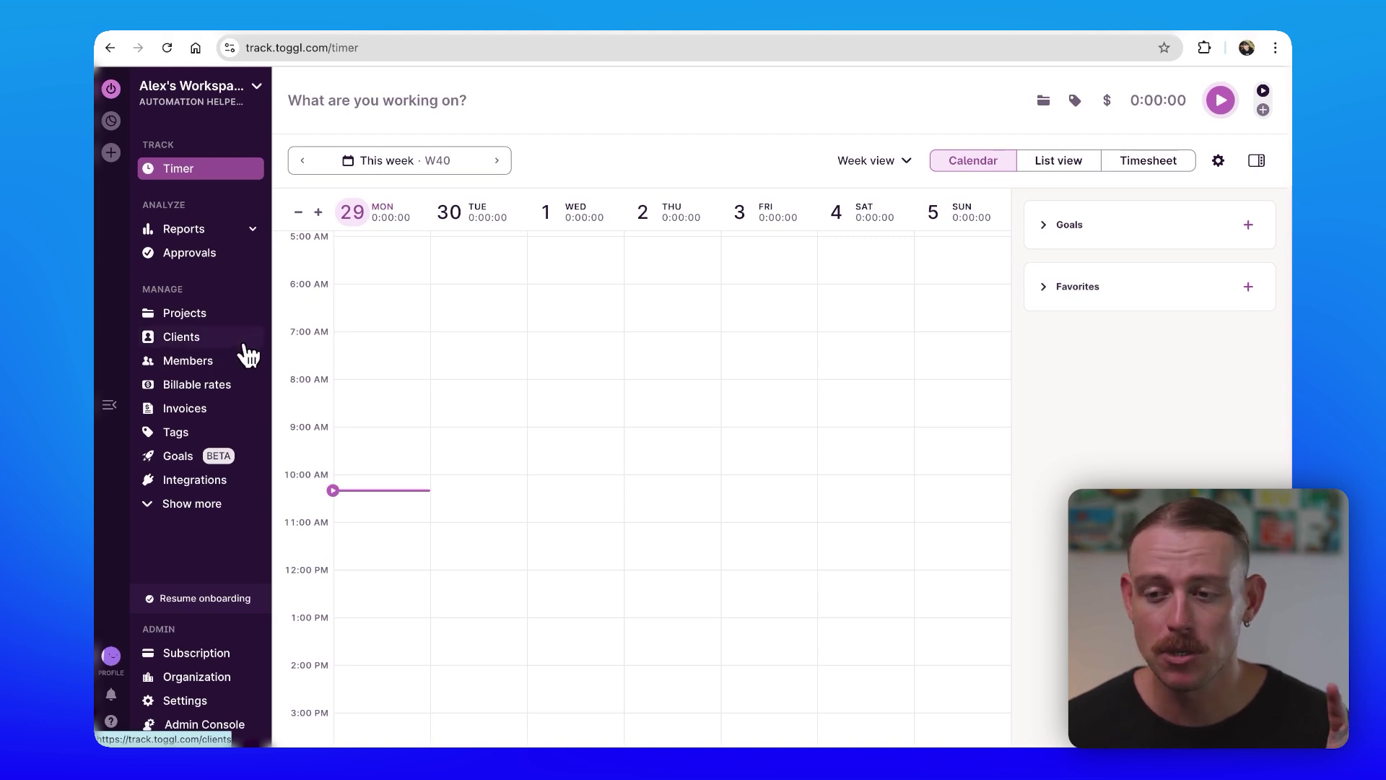
Start a new project named "Implementation of Project", check which groups and members can be invited, and discard it
left_click(209, 319)
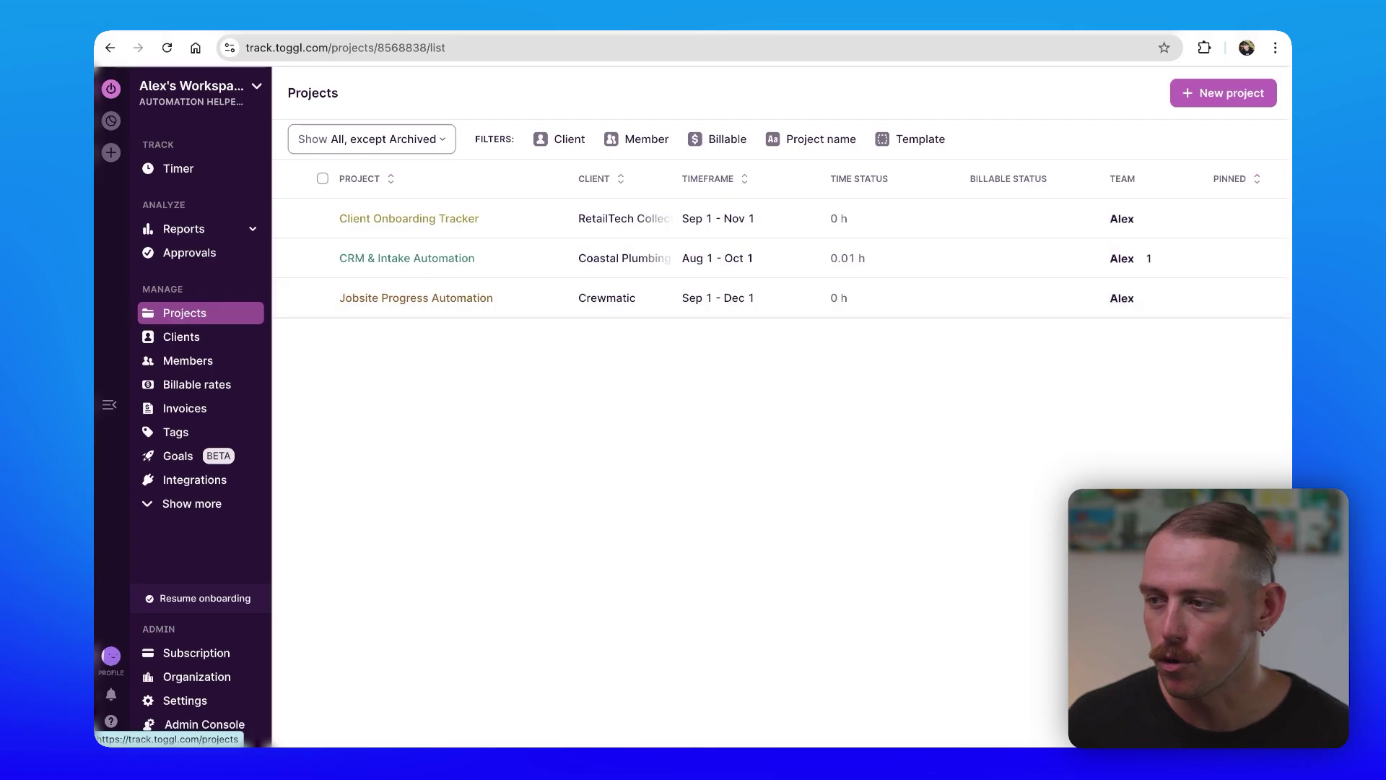
left_click(1235, 97)
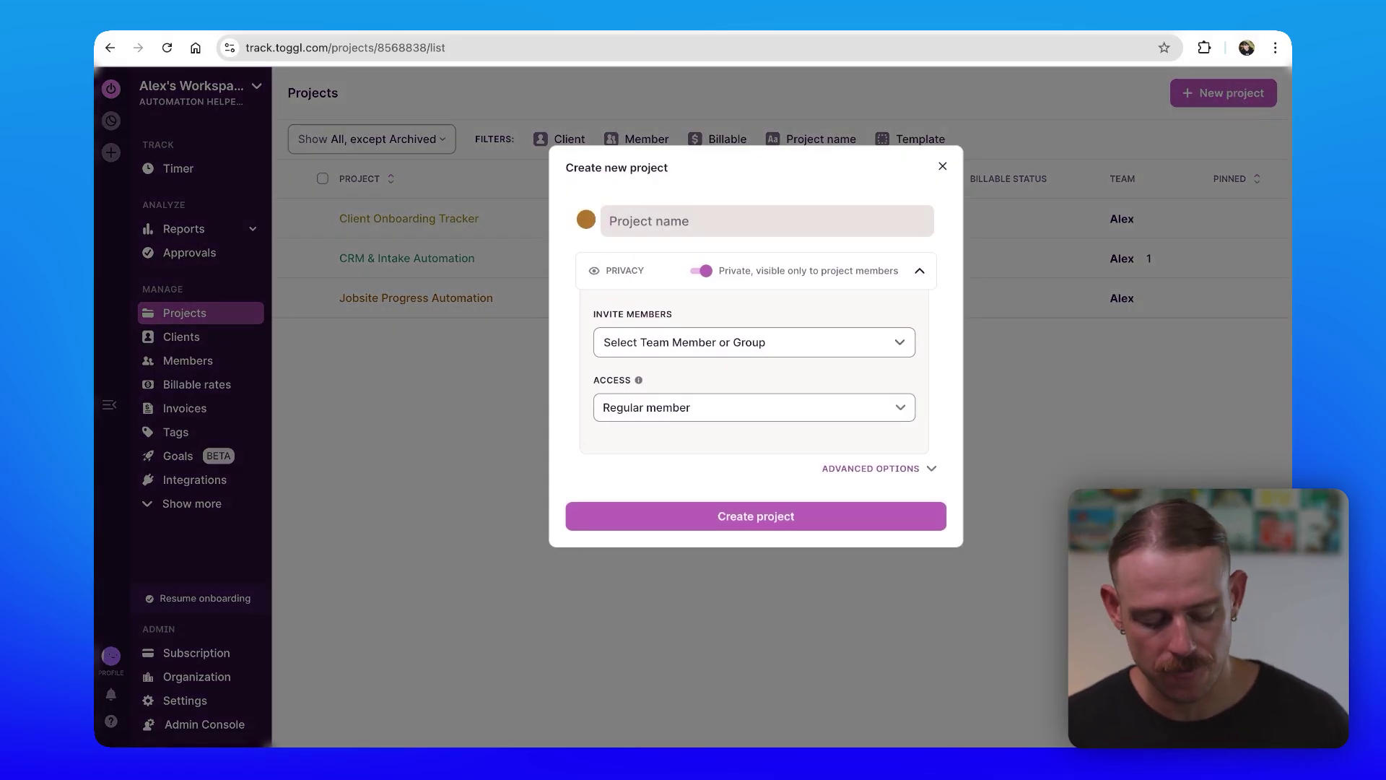
type("Implementati")
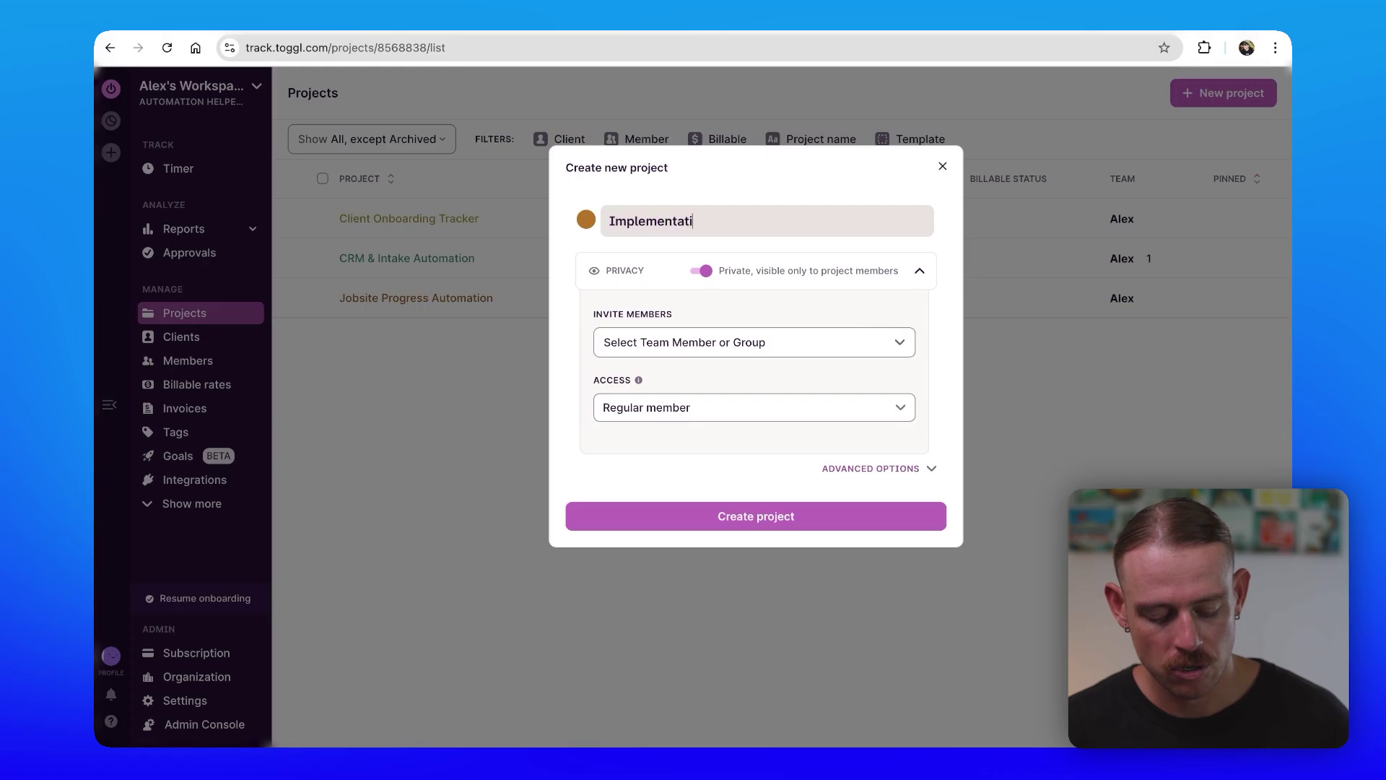
type("on of Project")
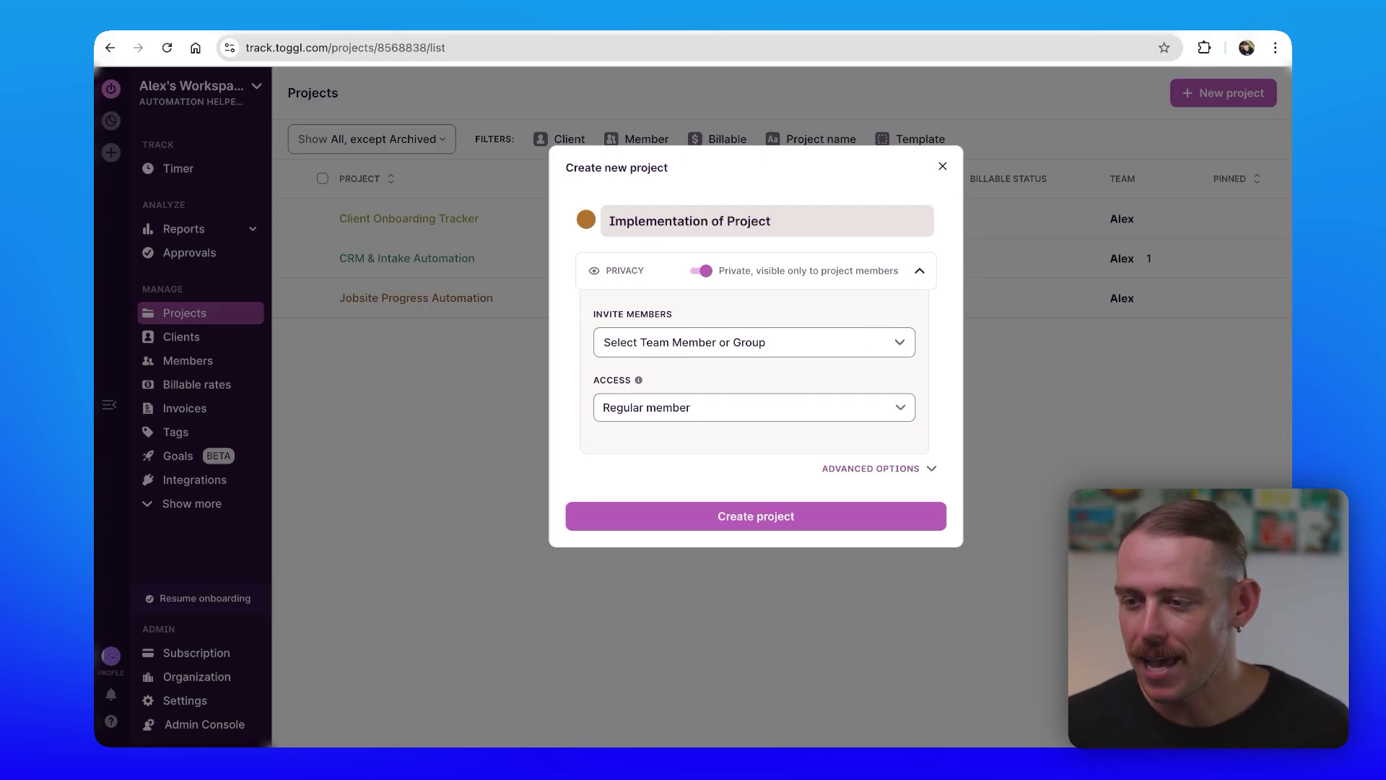
left_click(800, 348)
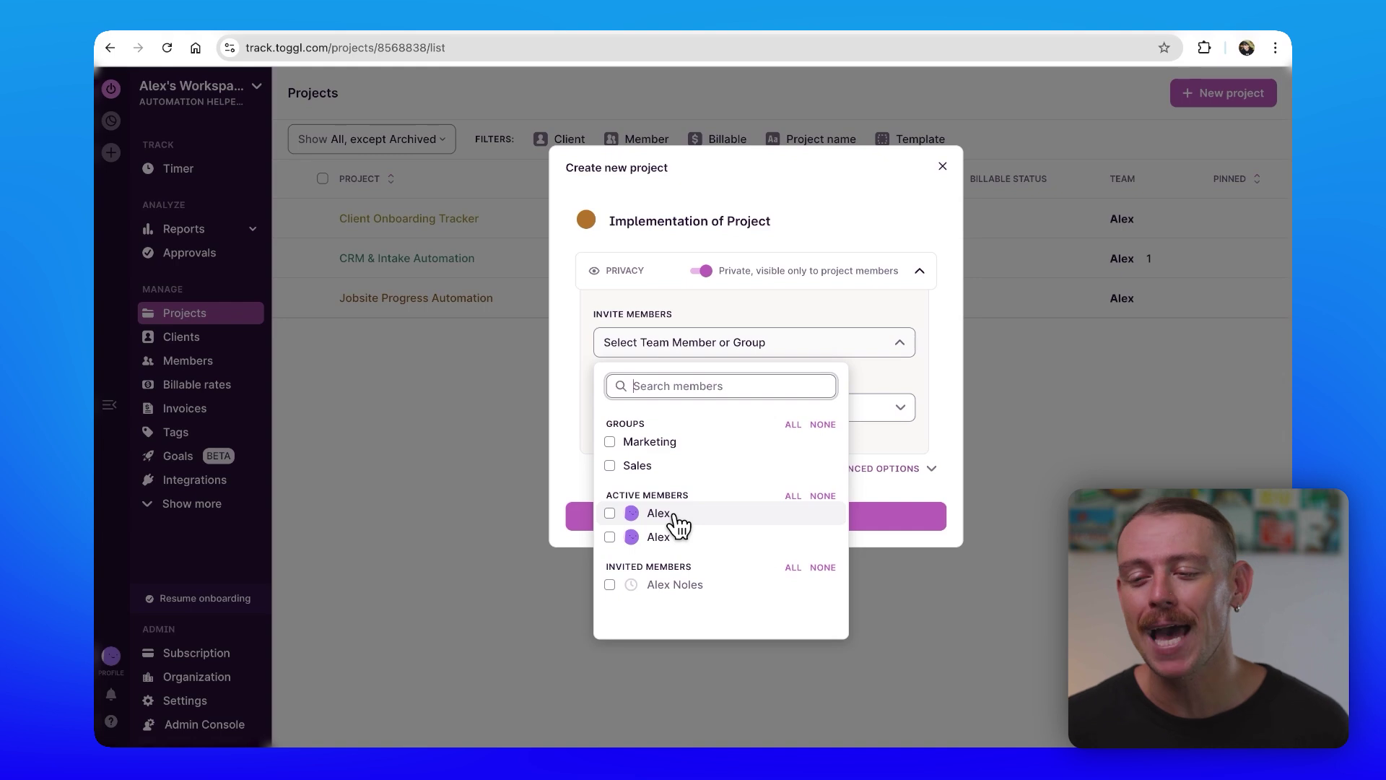
left_click(944, 170)
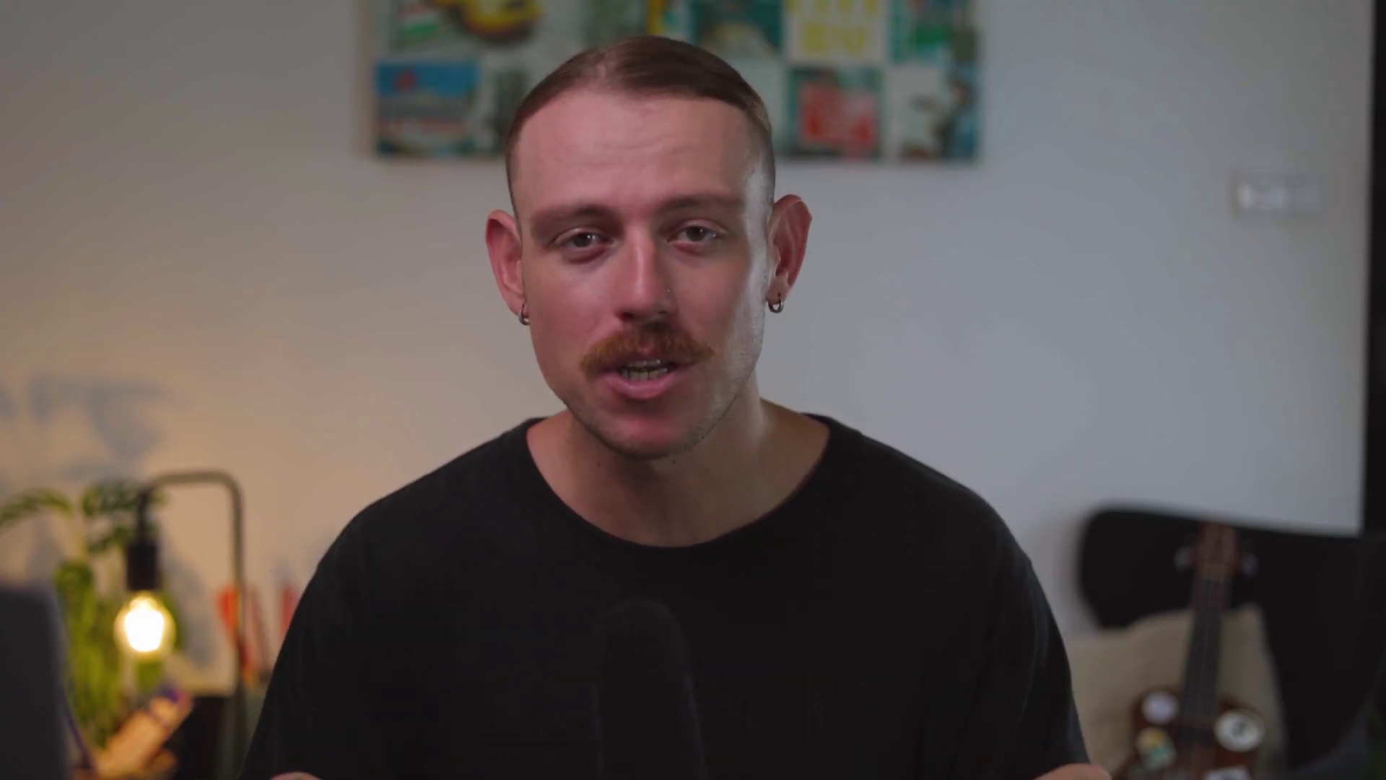
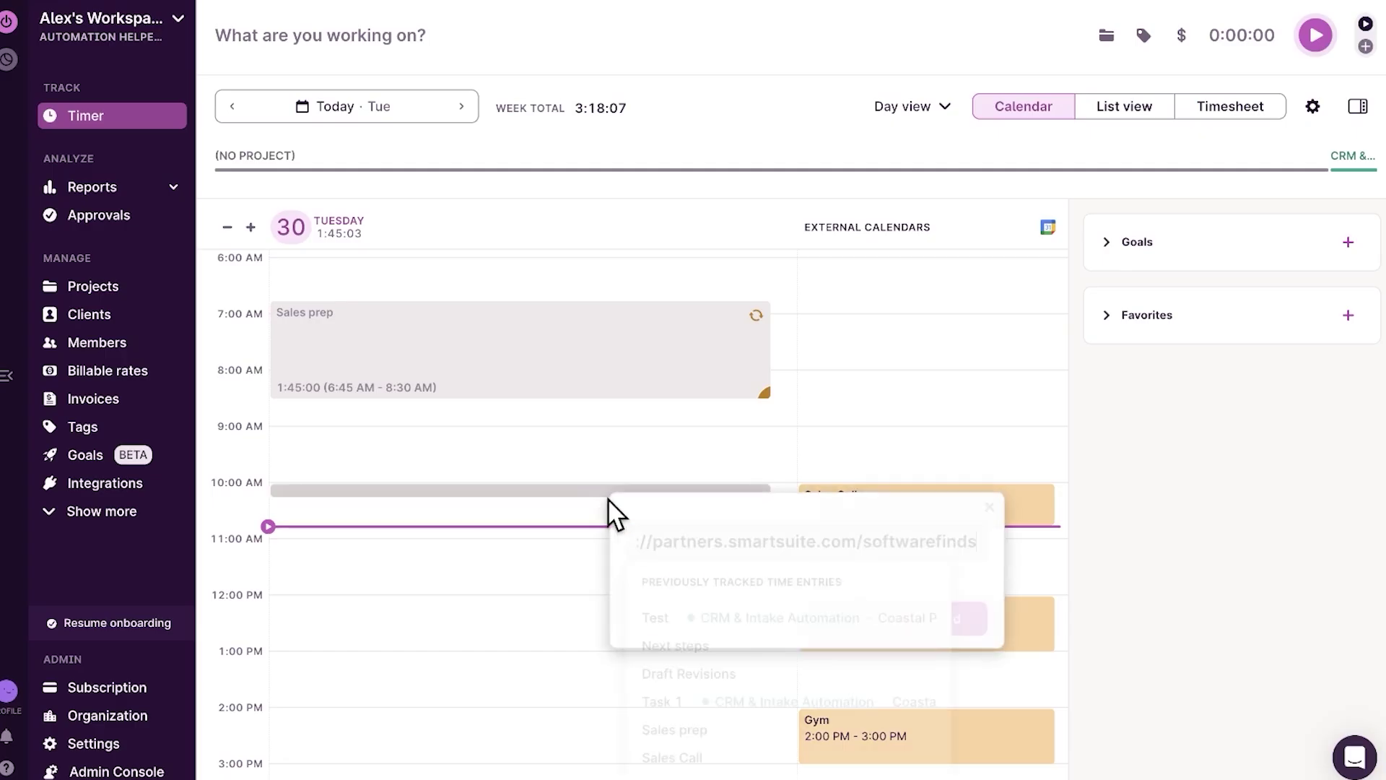
left_click(608, 498)
left_click(566, 474)
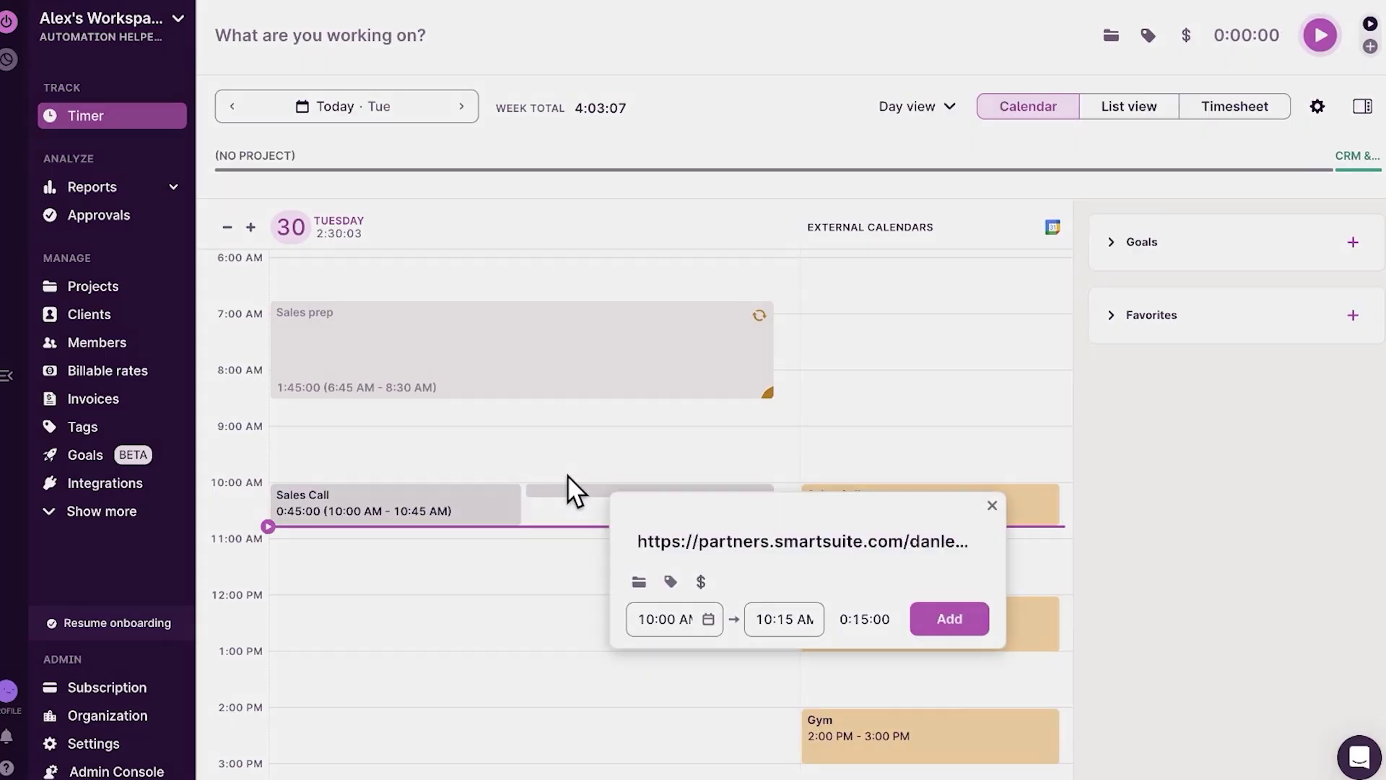
left_click(762, 433)
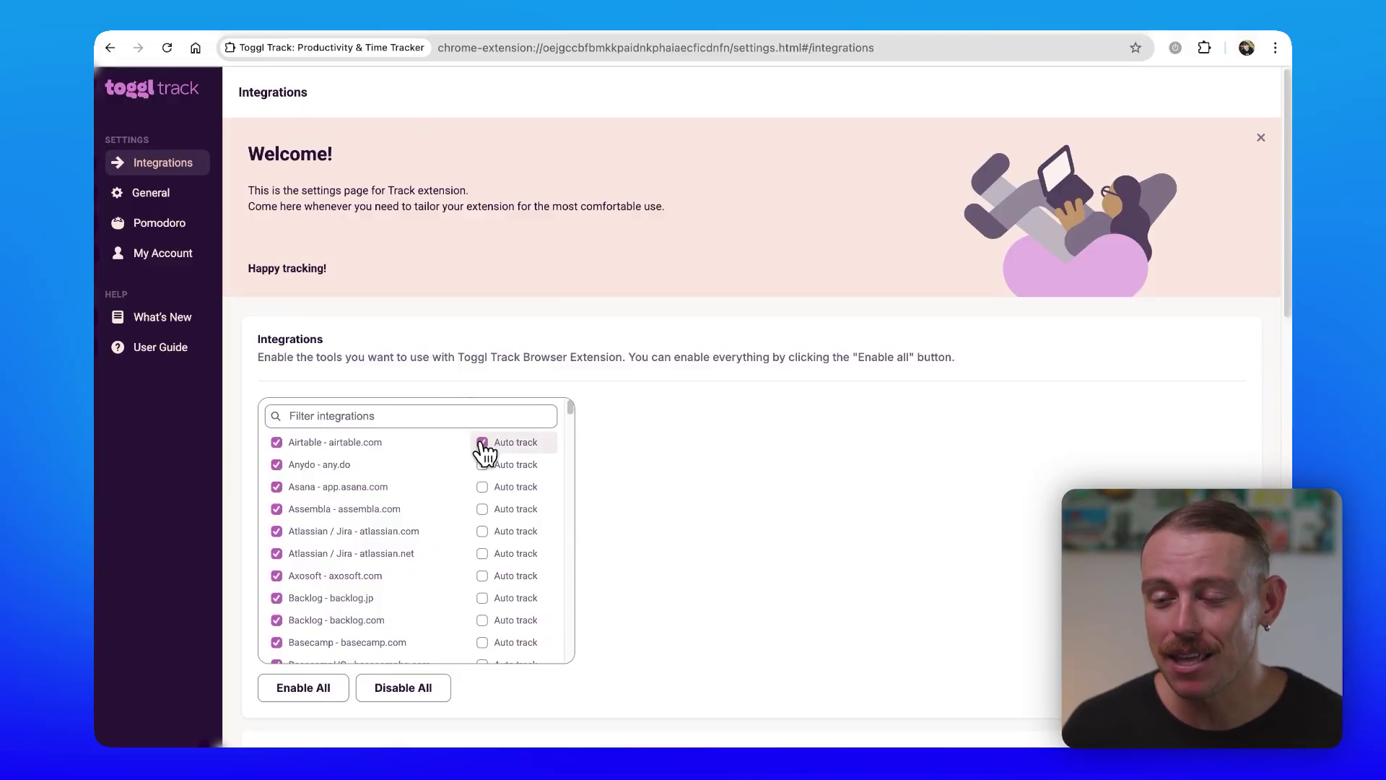
Filter the extension's integrations by "doc" and choose a project for a timer from the Airtable page
type("doc")
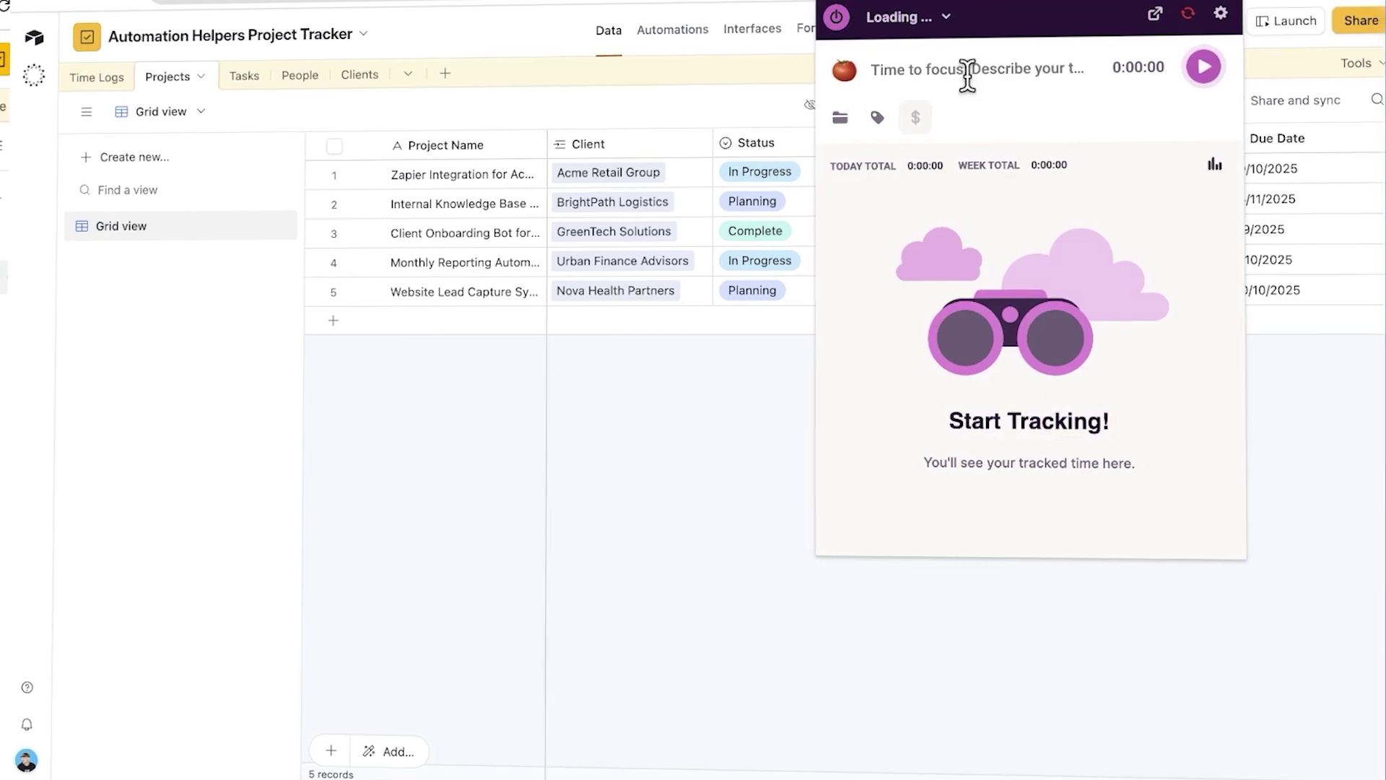
left_click(840, 117)
left_click(1014, 274)
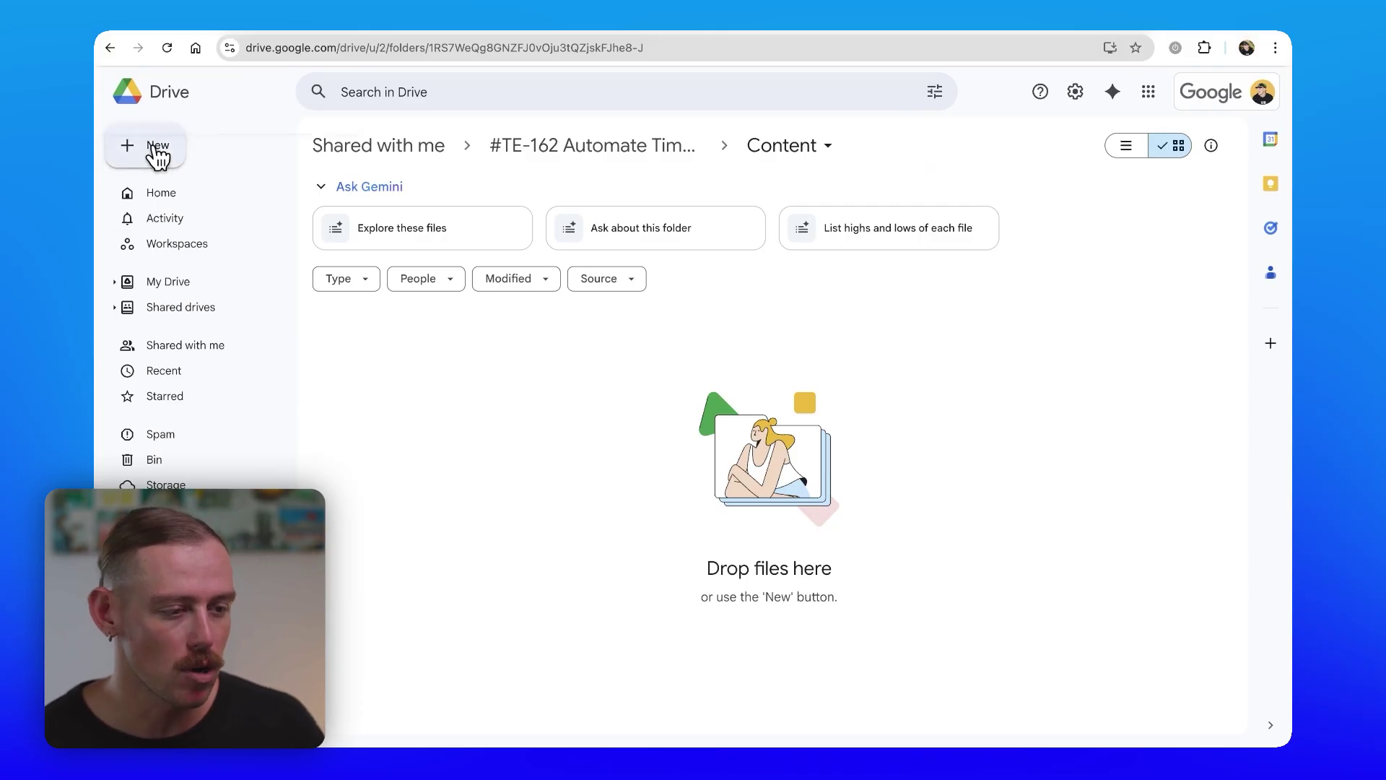
Review this week's Summary, Detailed, Workload and Profitability reports, and start creating a custom report
left_click(227, 249)
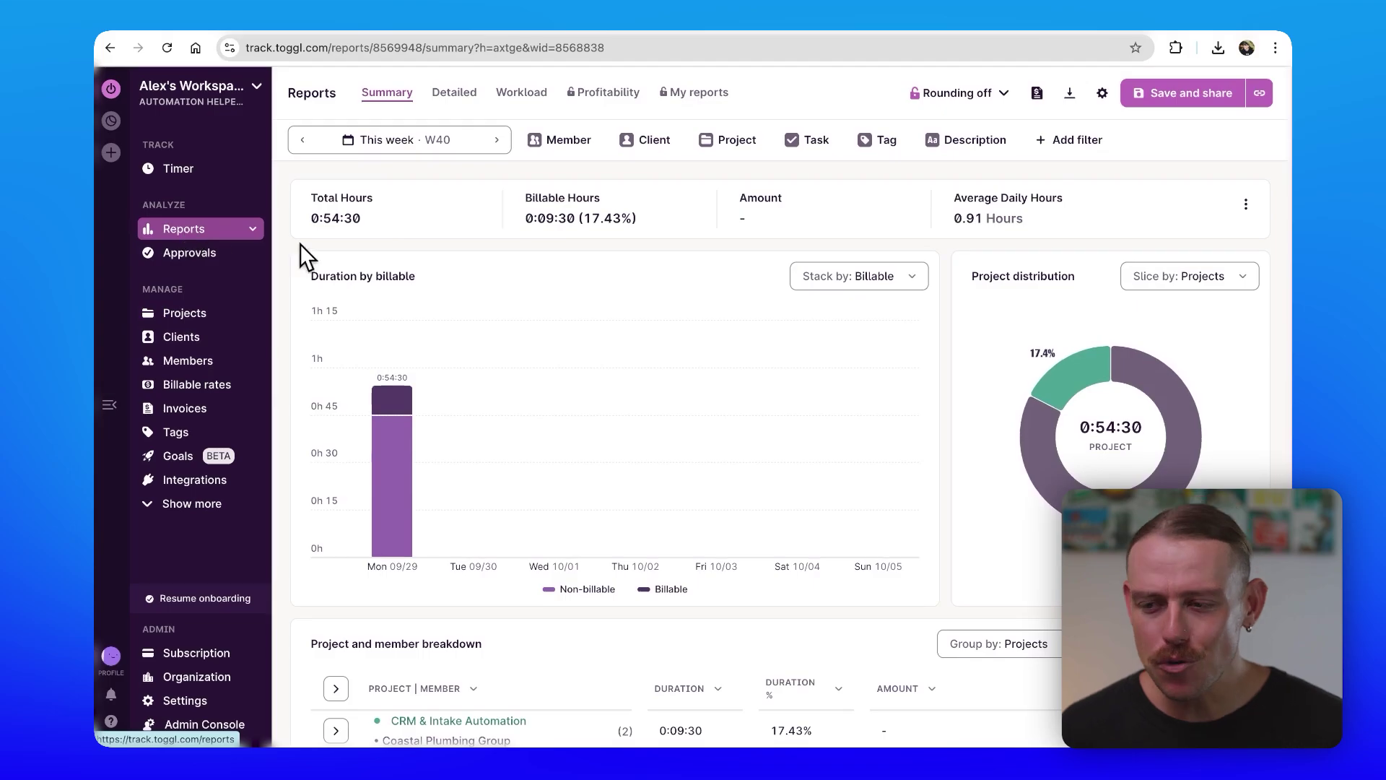
scroll(726, 315, "down", 3)
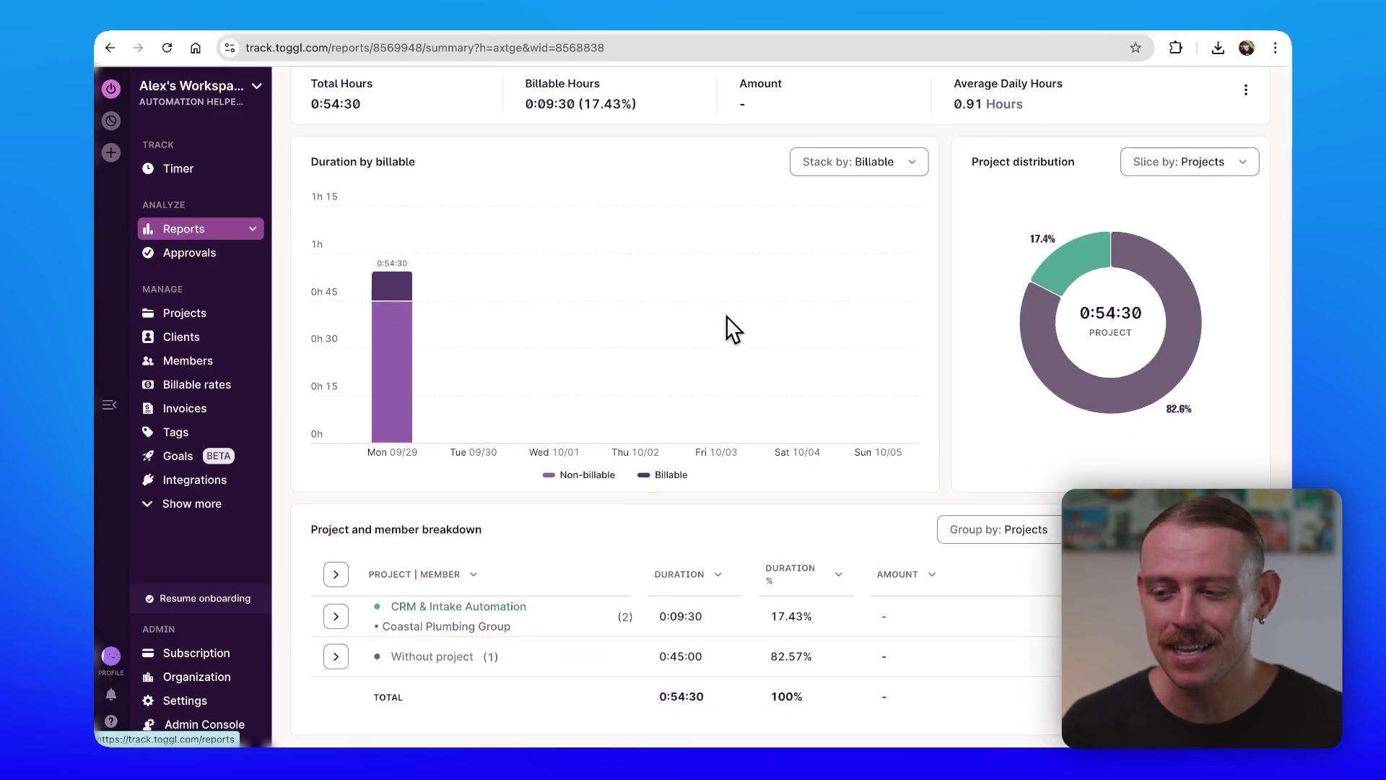
scroll(726, 329, "up", 3)
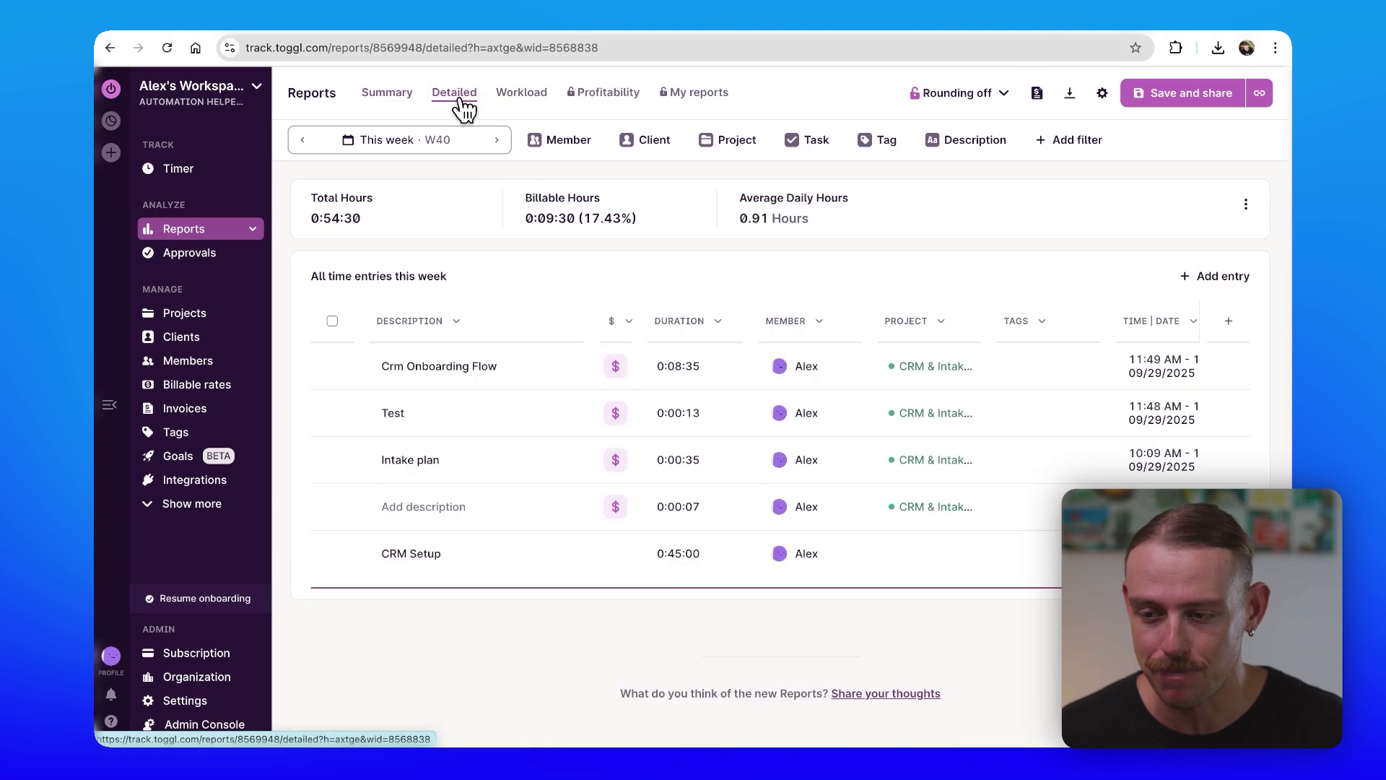
left_click(519, 94)
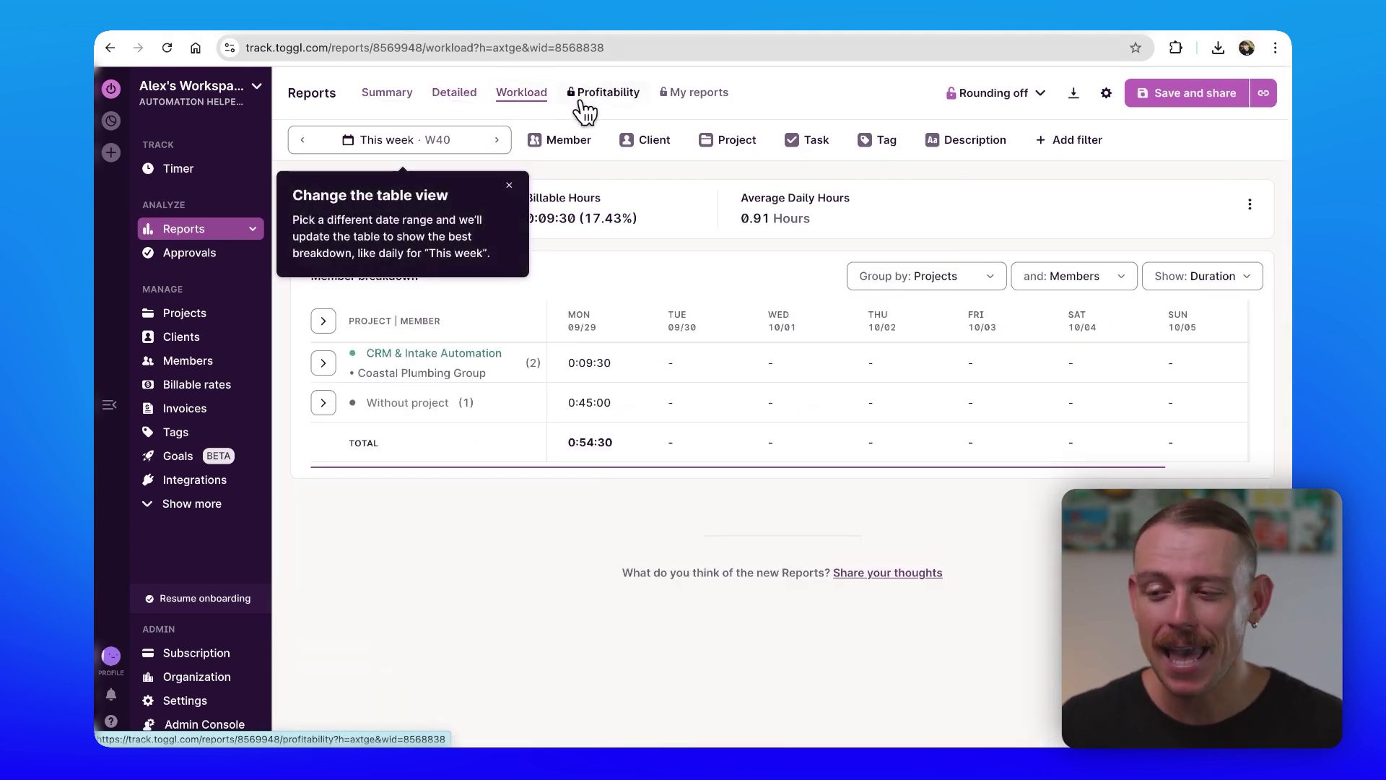
left_click(596, 95)
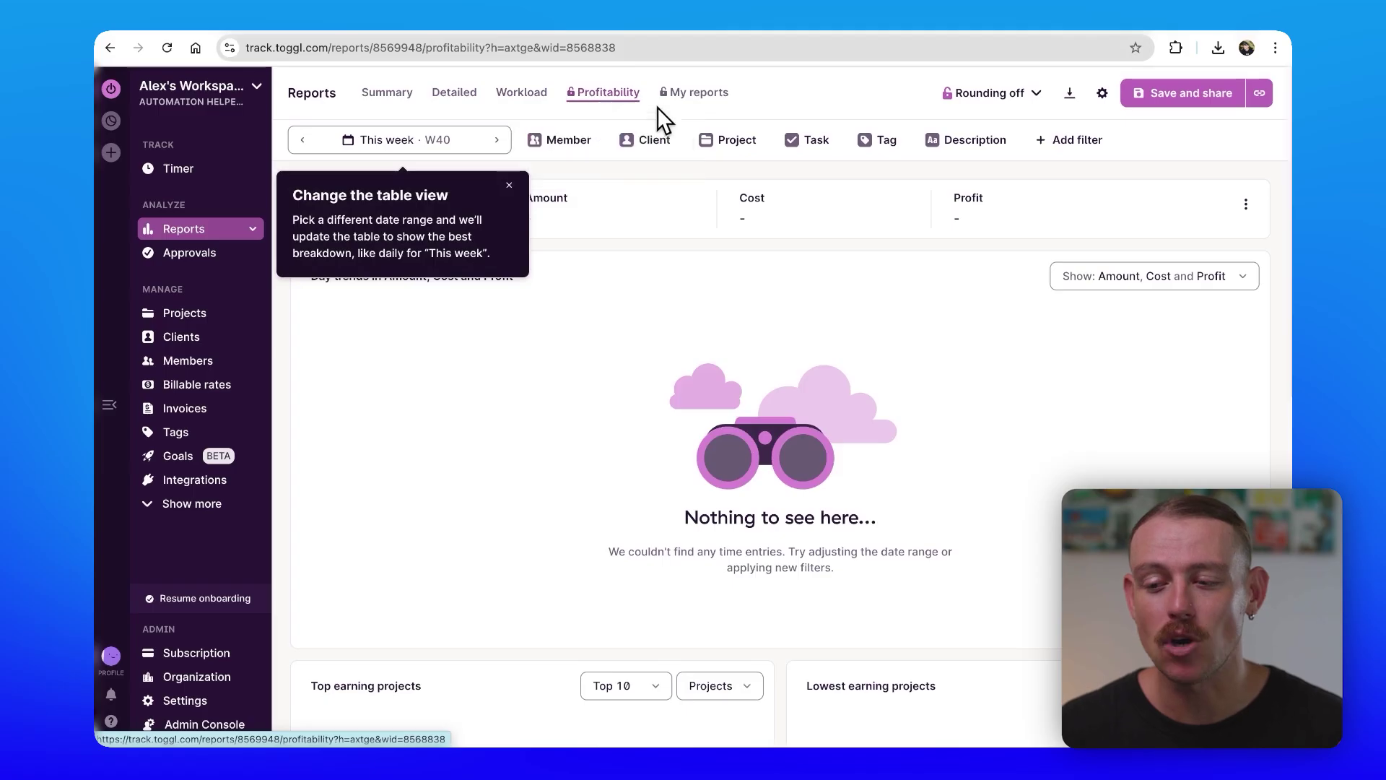
left_click(699, 101)
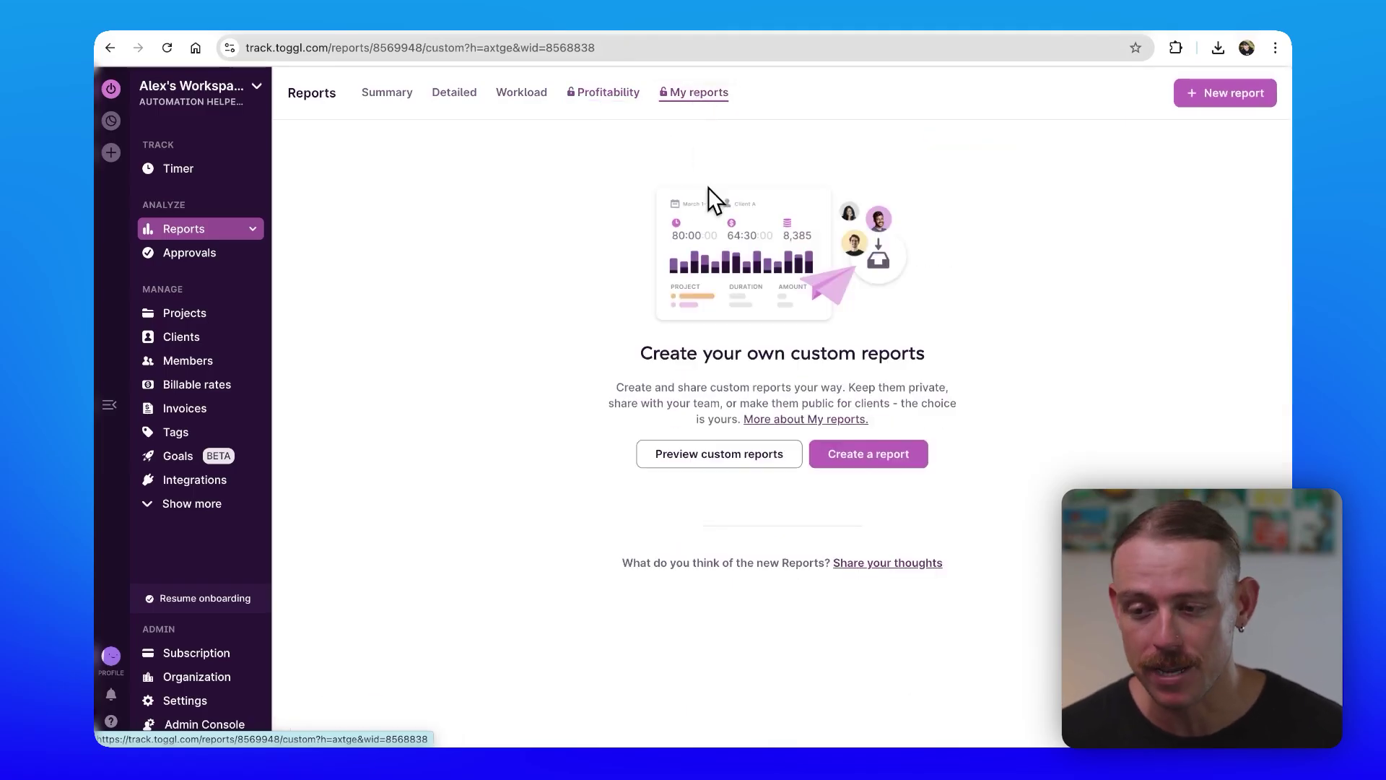
left_click(921, 463)
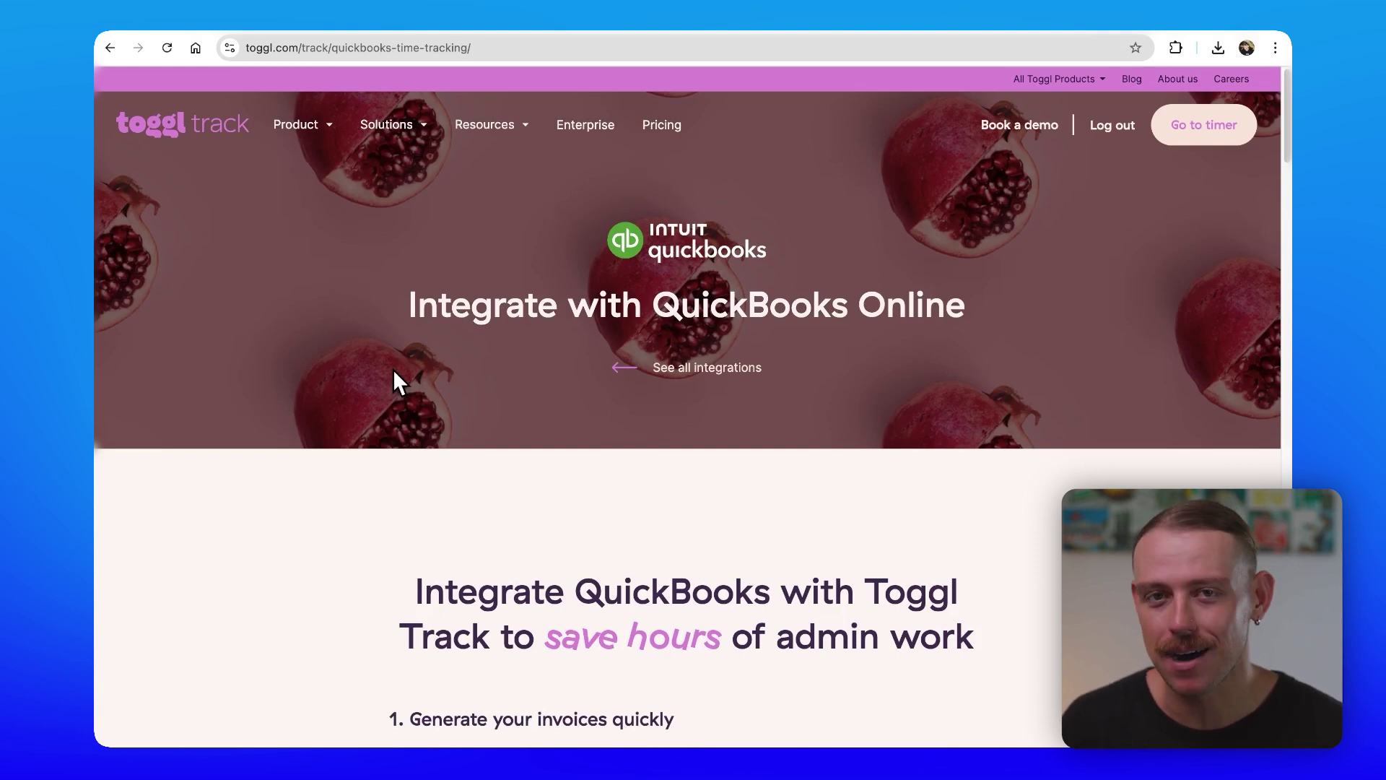
Read through the QuickBooks Online integration page and follow its free trial offer into Toggl Track
scroll(955, 362, "down", 4)
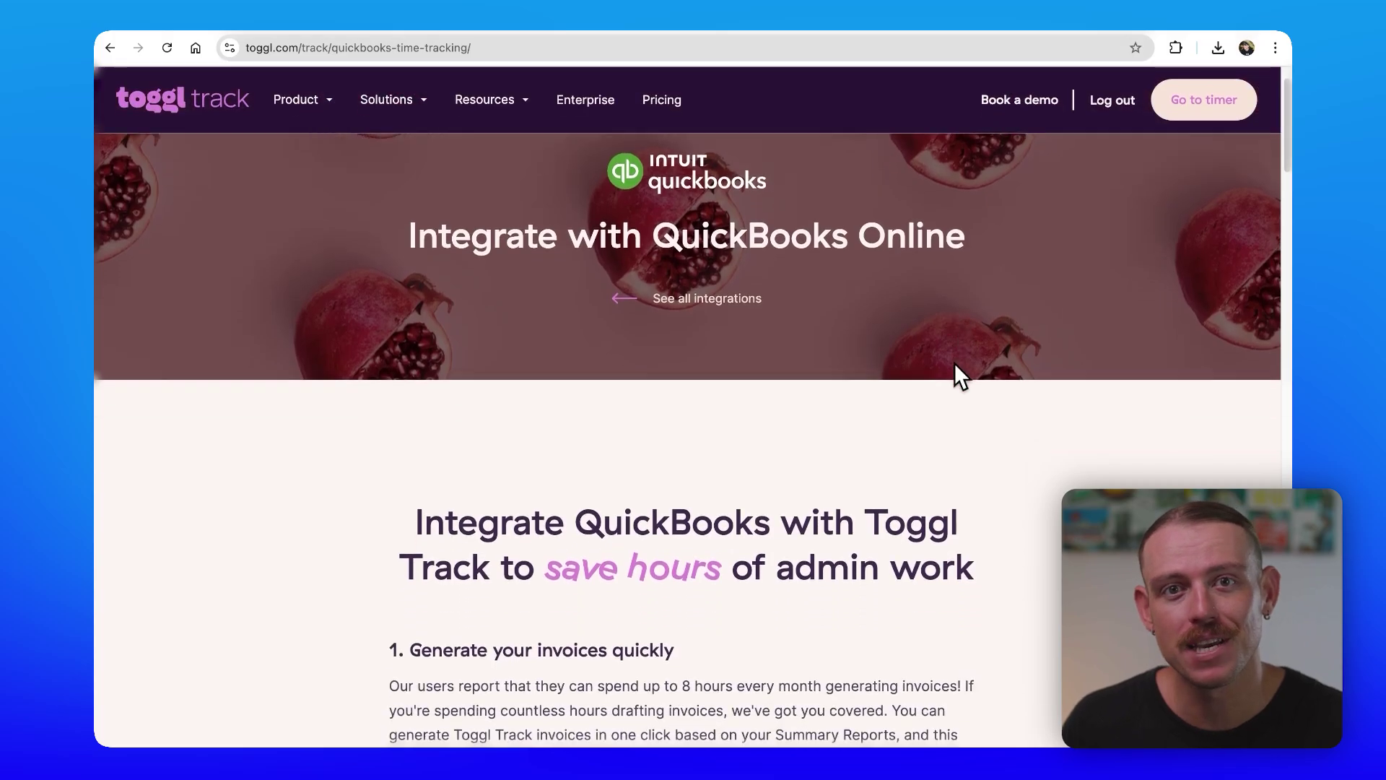
scroll(955, 362, "down", 6)
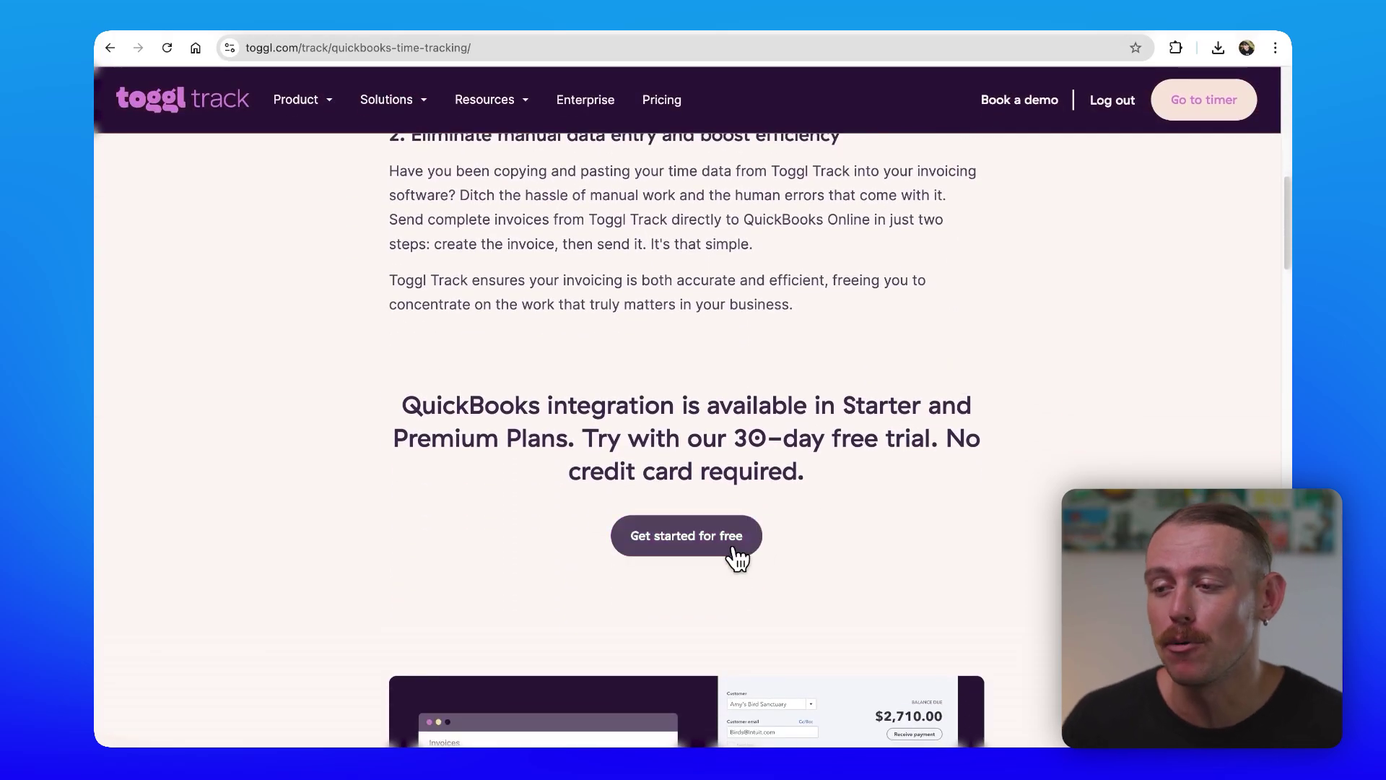
left_click(734, 549)
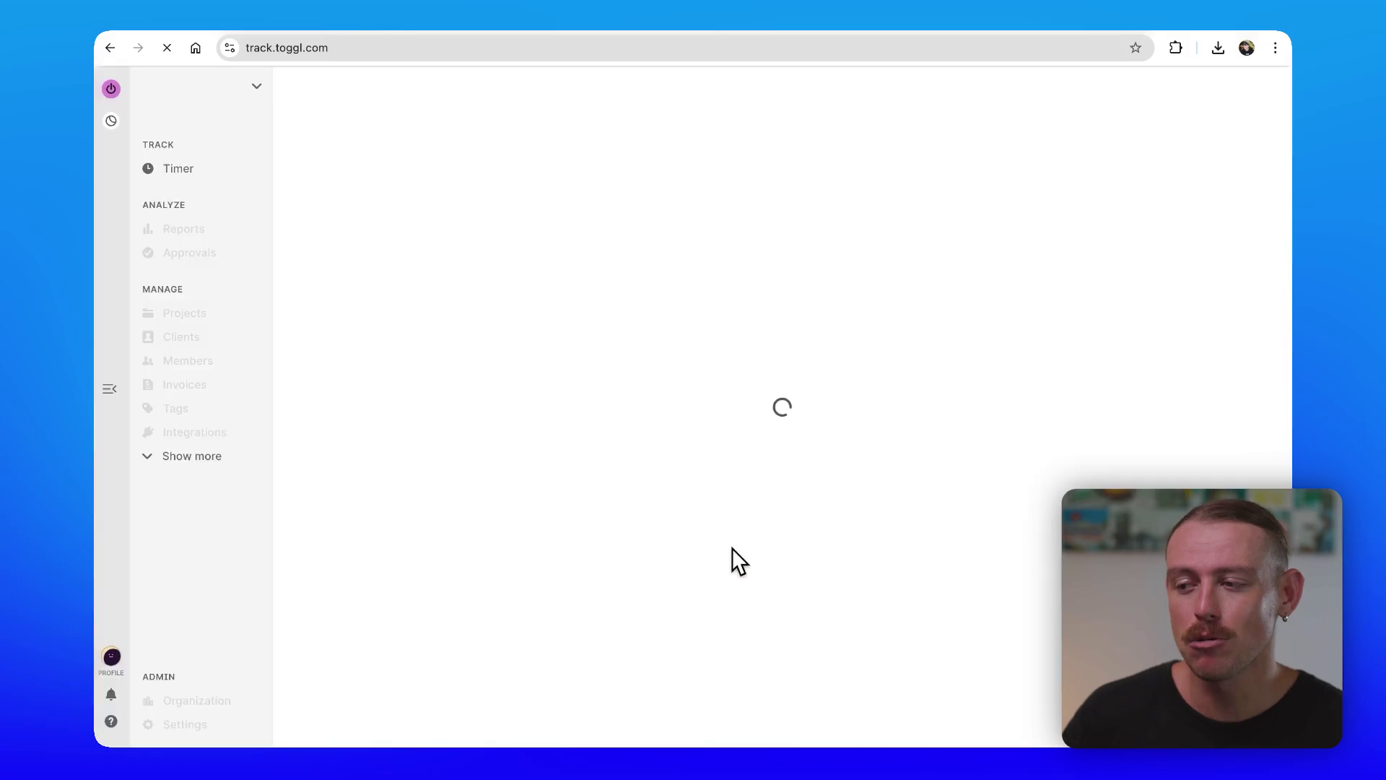
Find QuickBooks among the workspace's native integrations and get started with it
left_click(224, 483)
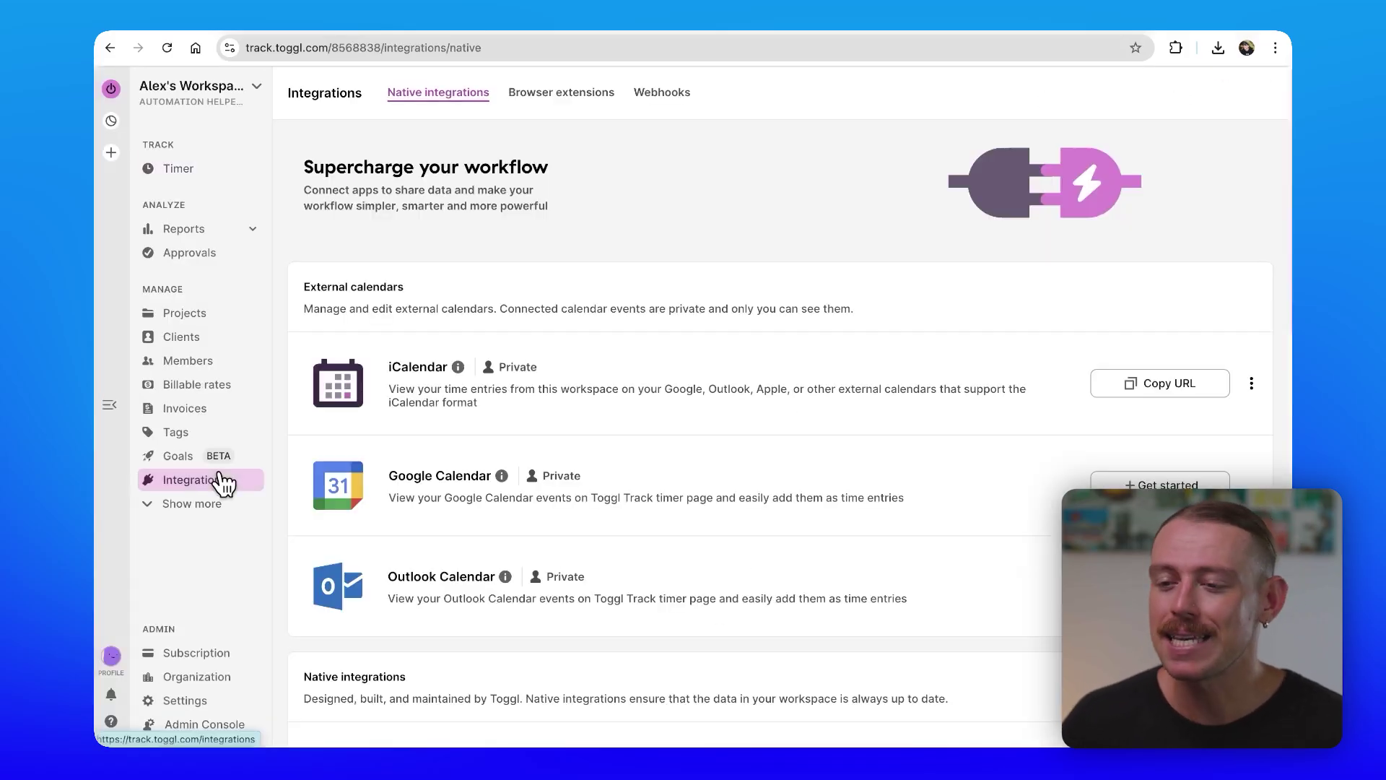
scroll(587, 552, "down", 5)
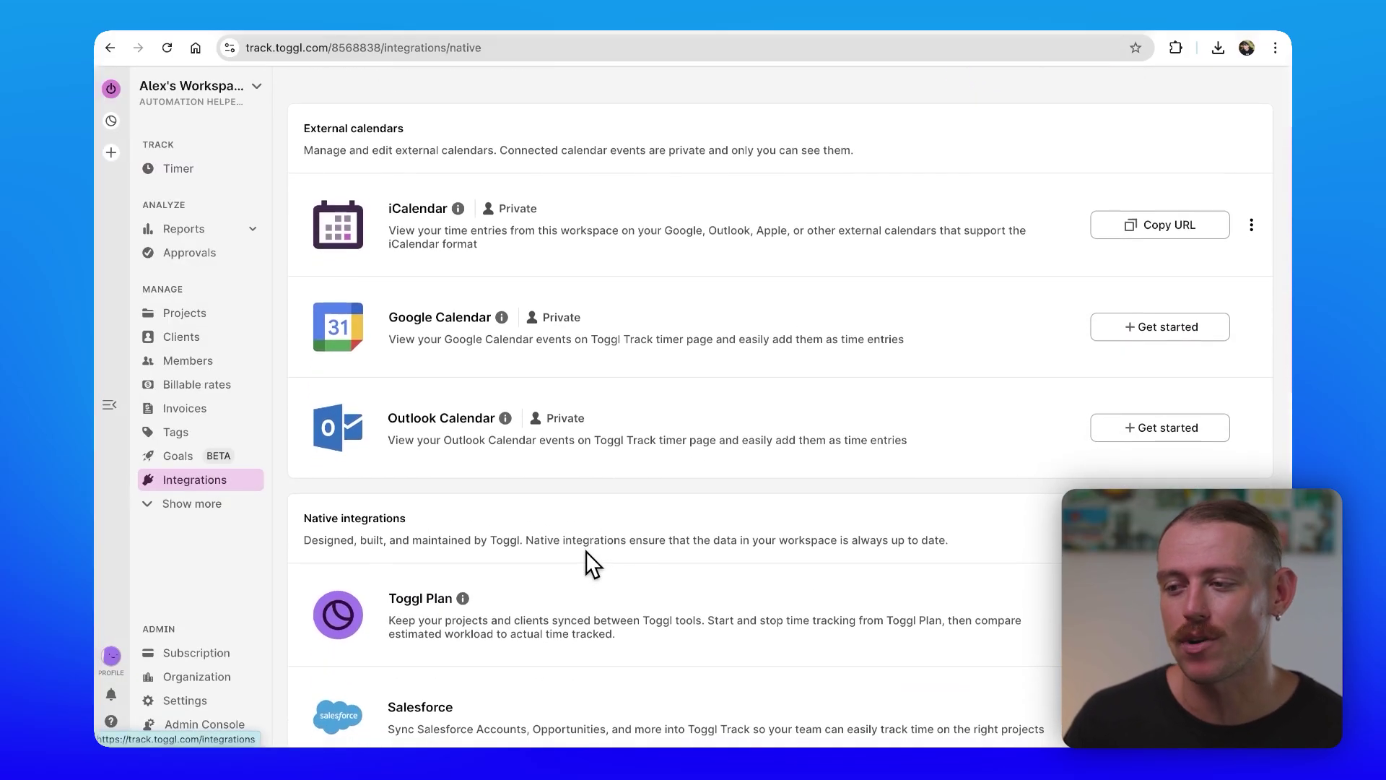
scroll(586, 552, "down", 4)
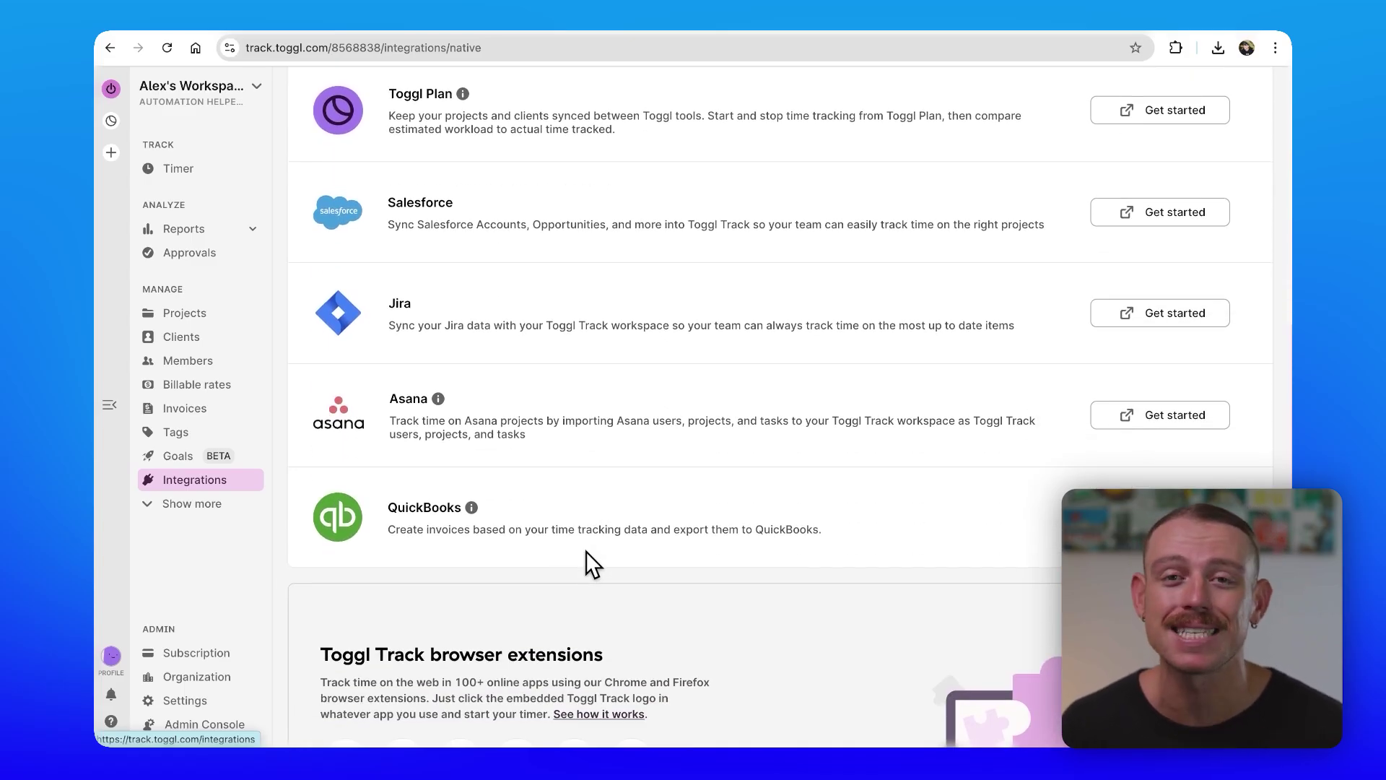
left_click(1180, 519)
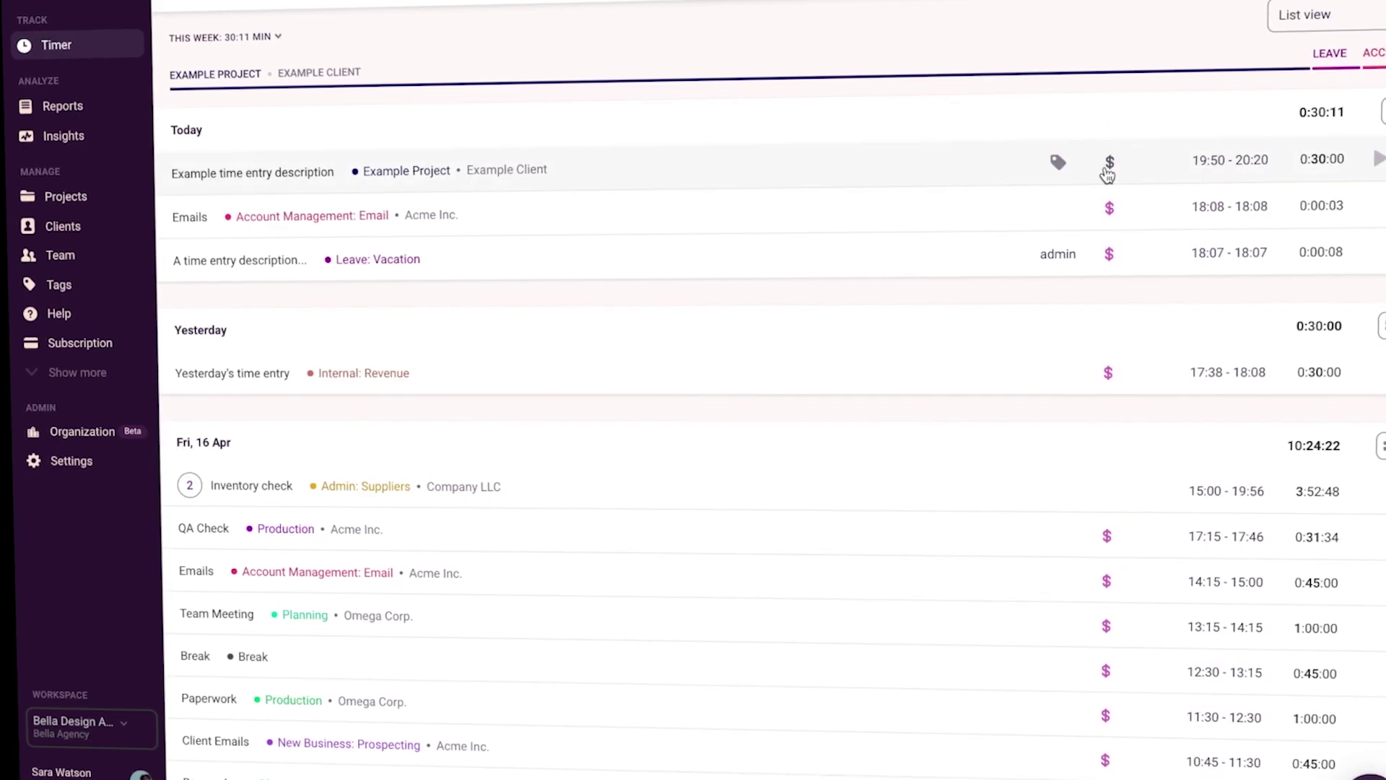
Mark today's "Example time entry description" entry as billable
left_click(1104, 165)
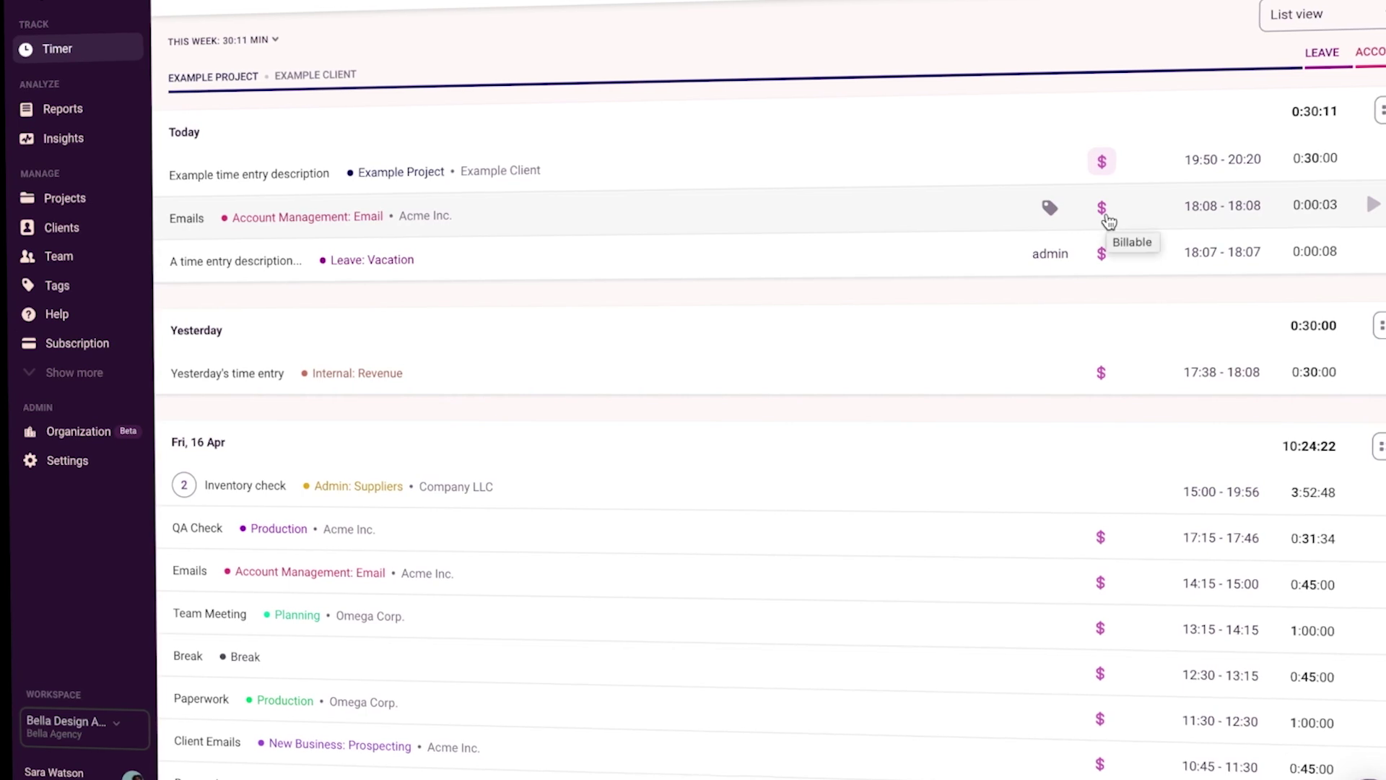